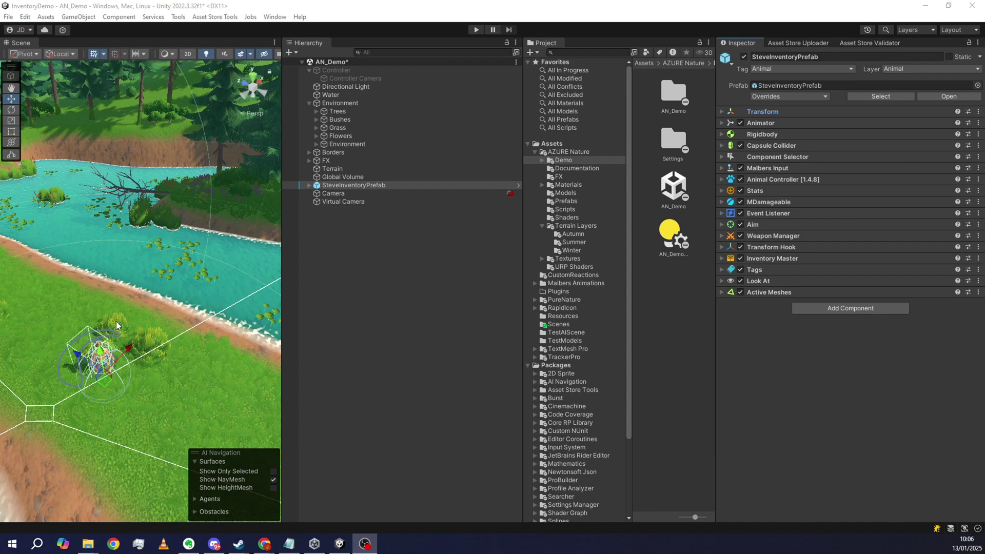
Frame the SteveInventoryPrefab character in the scene view
middle_drag(137, 307, 173, 300)
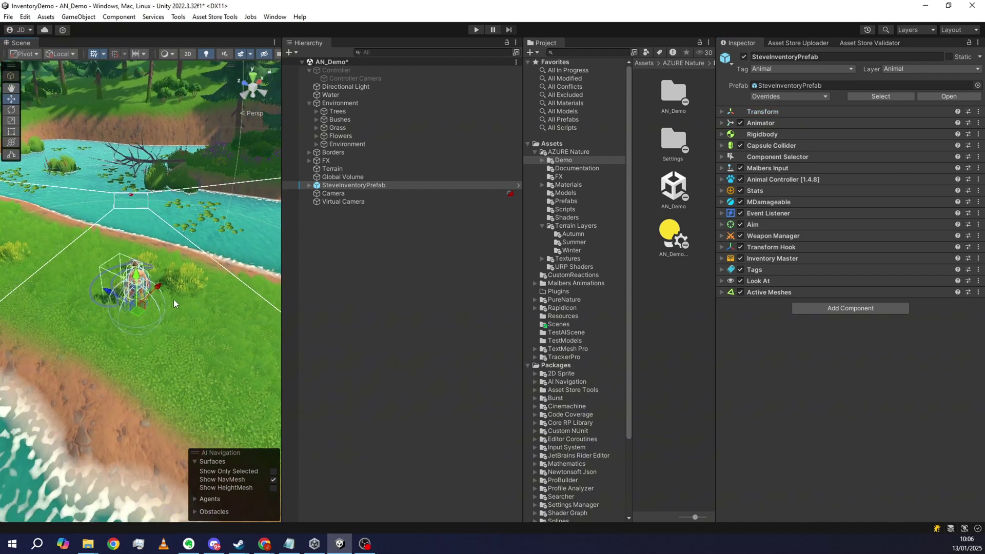
click(381, 185)
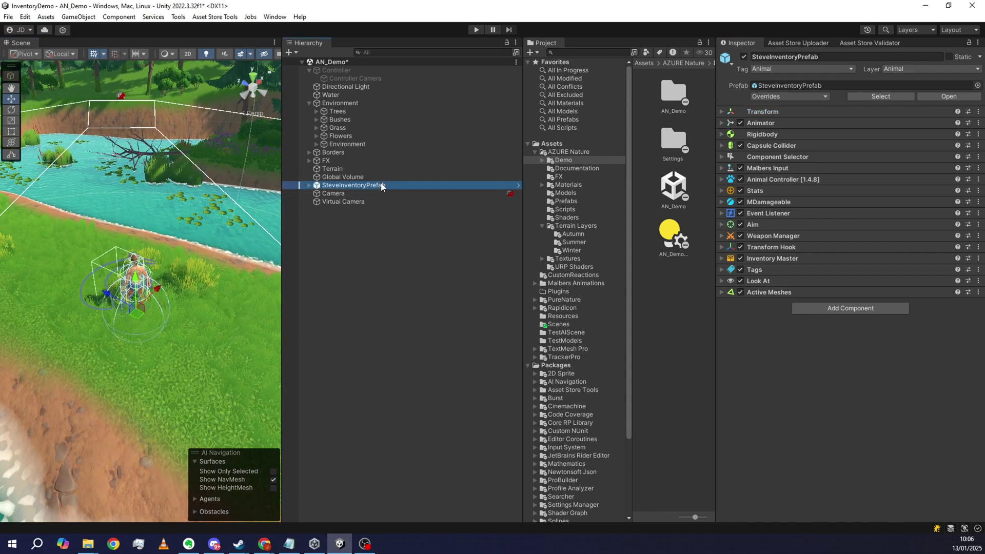
double_click(381, 187)
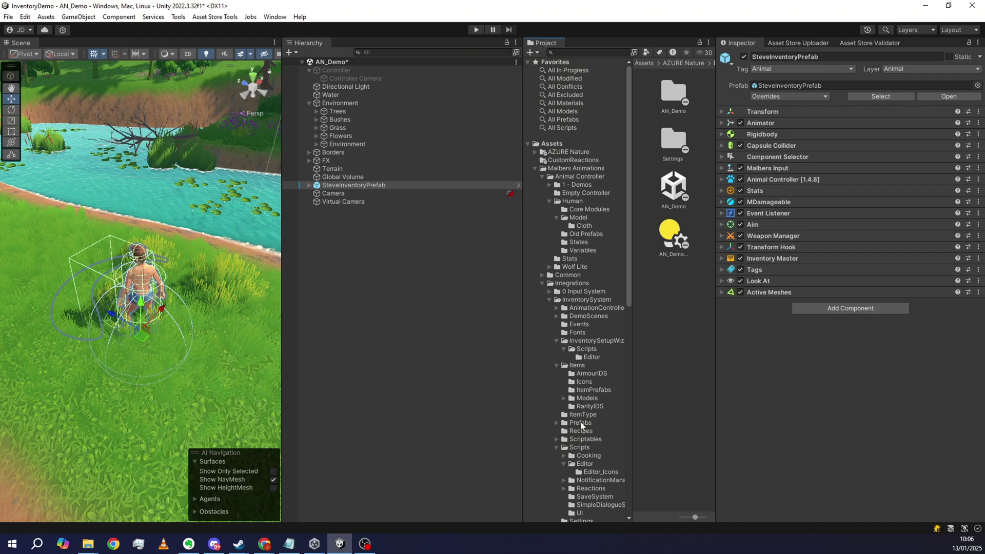
Find the SteveInventoryPrefab asset in the InventorySystem Prefabs folder and view its details
click(580, 422)
scroll(660, 257, down, 3)
scroll(660, 257, down, 8)
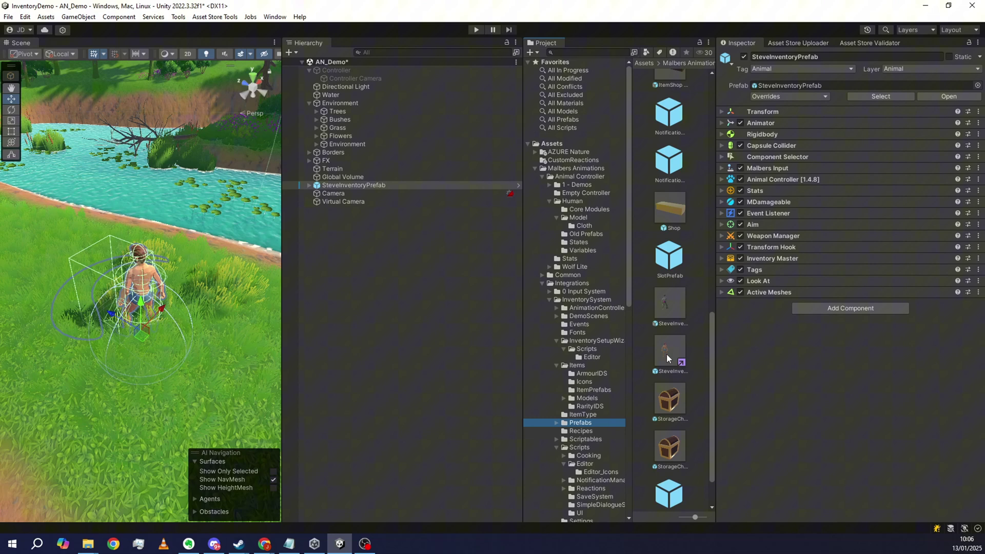
click(666, 354)
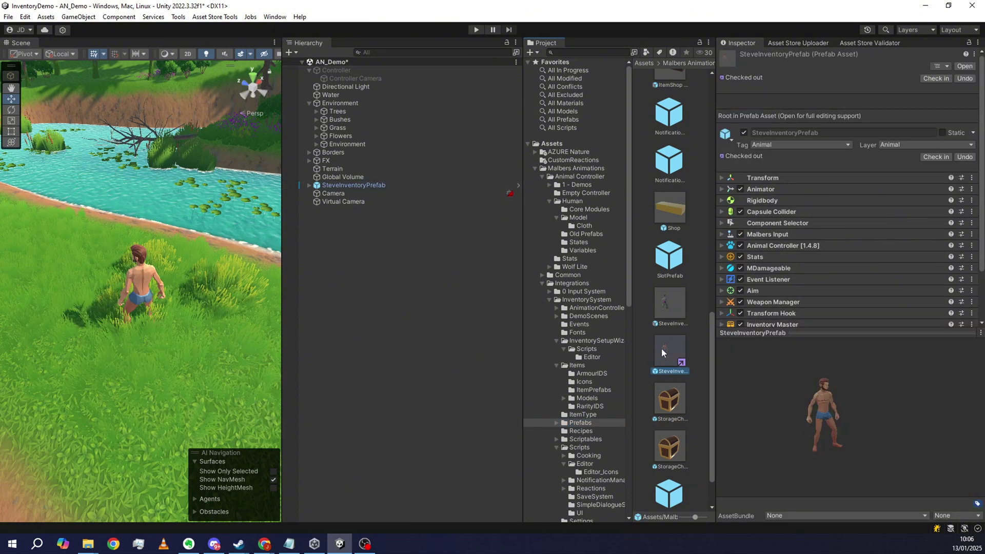
Inspect the scene's Camera and Virtual Camera objects, then return to SteveInventoryPrefab
click(342, 194)
click(343, 201)
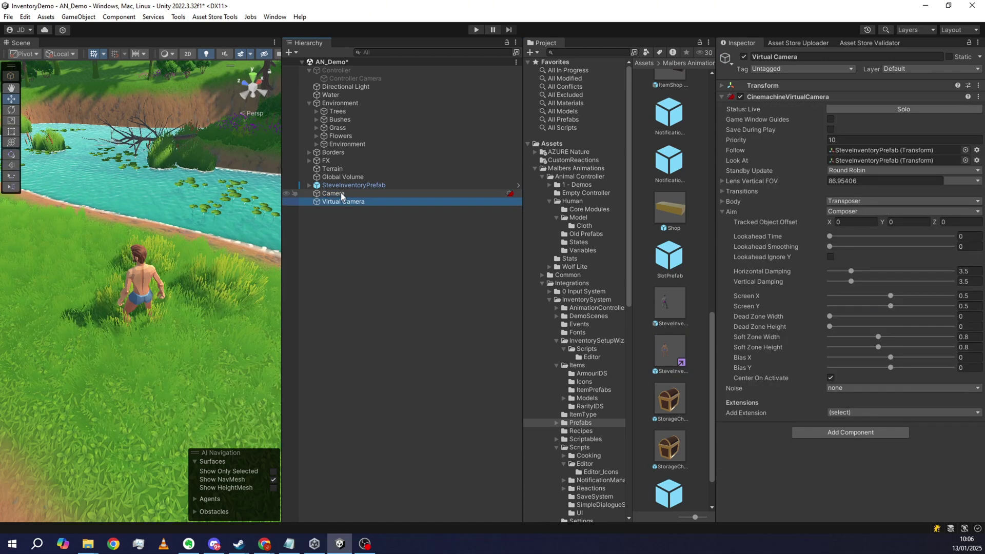
click(340, 193)
click(351, 185)
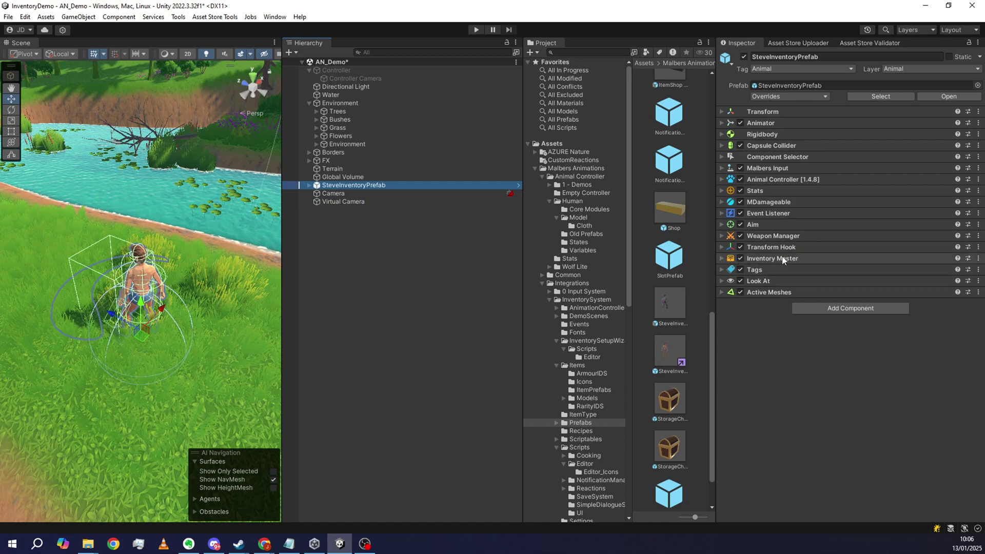
Examine the Inventory Master setup wizard, the Transform Hook references and the Tags component on SteveInventoryPrefab
click(722, 258)
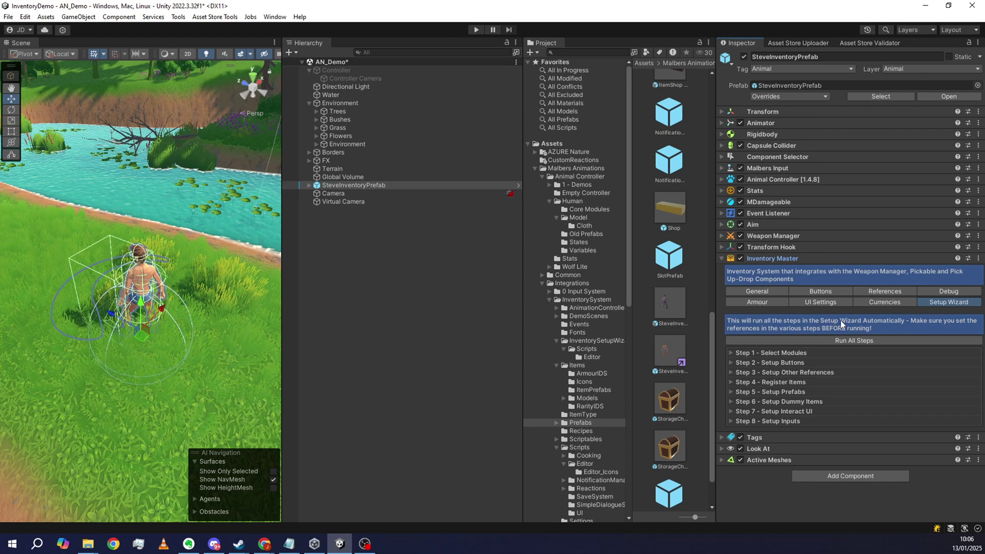
click(721, 247)
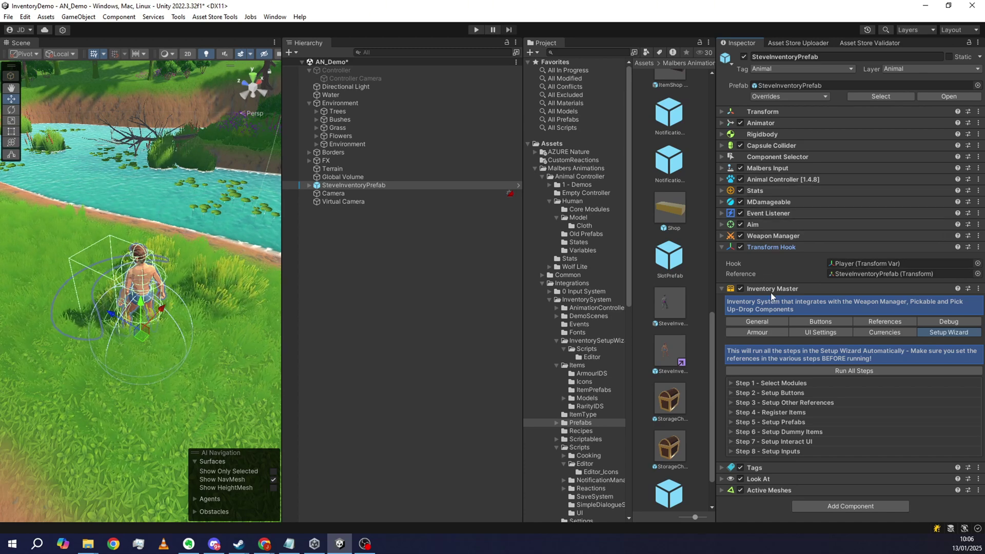
click(753, 467)
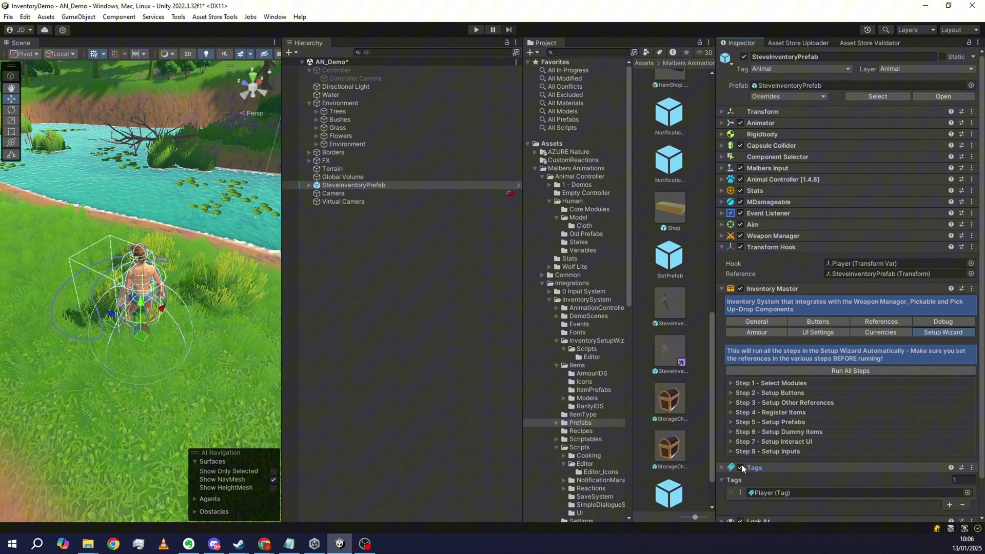
scroll(757, 451, down, 2)
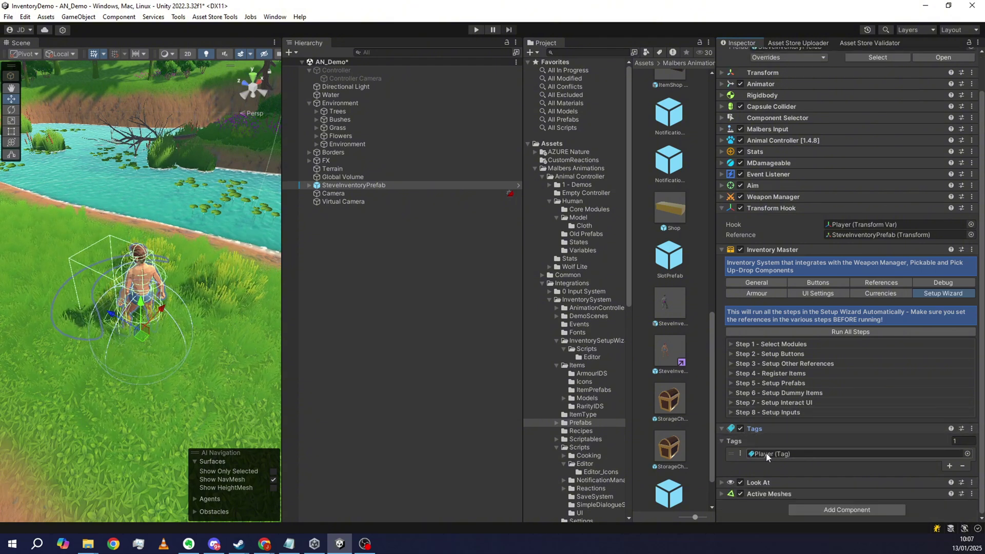
scroll(767, 449, up, 2)
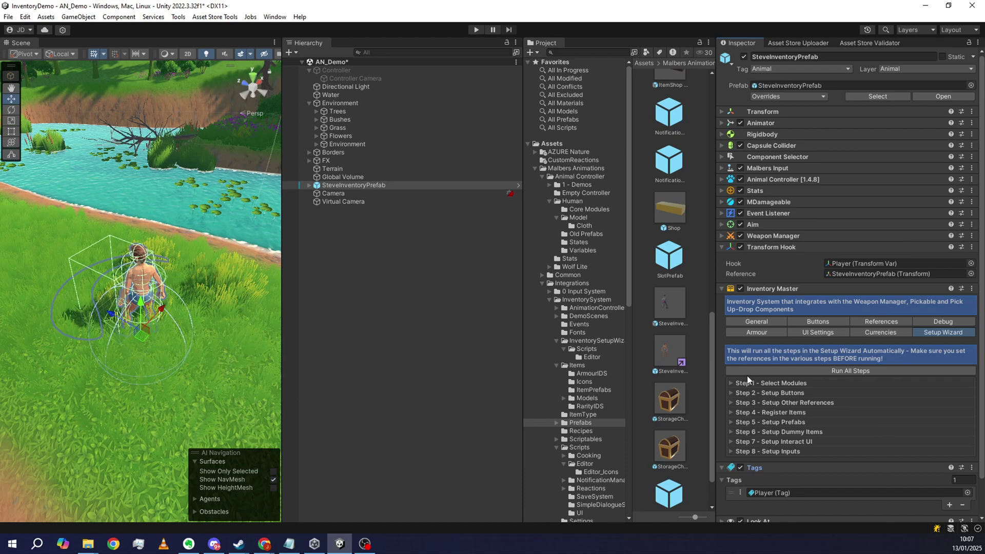
scroll(749, 376, down, 3)
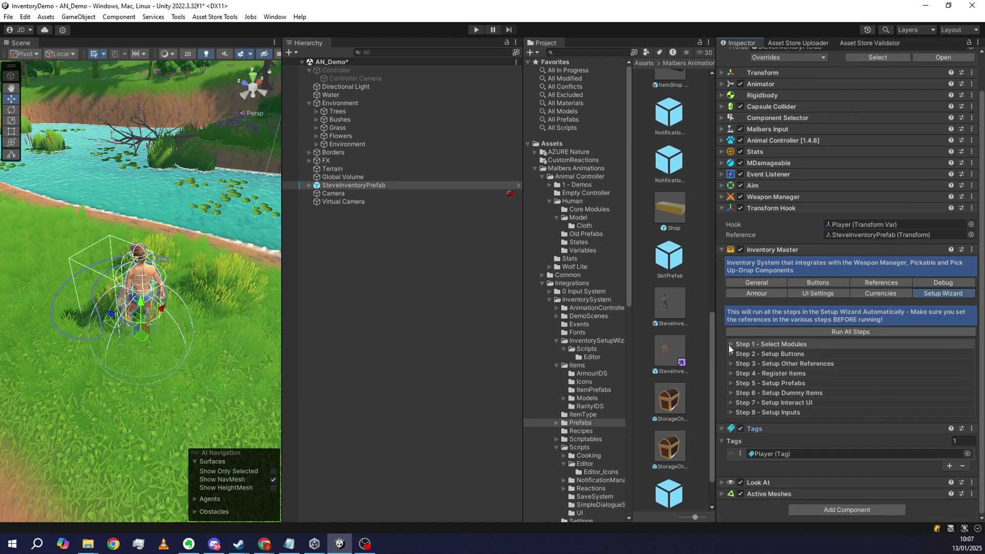
Disable the Shop System module in Step 1 - Select Modules of the Inventory Master setup wizard
click(730, 344)
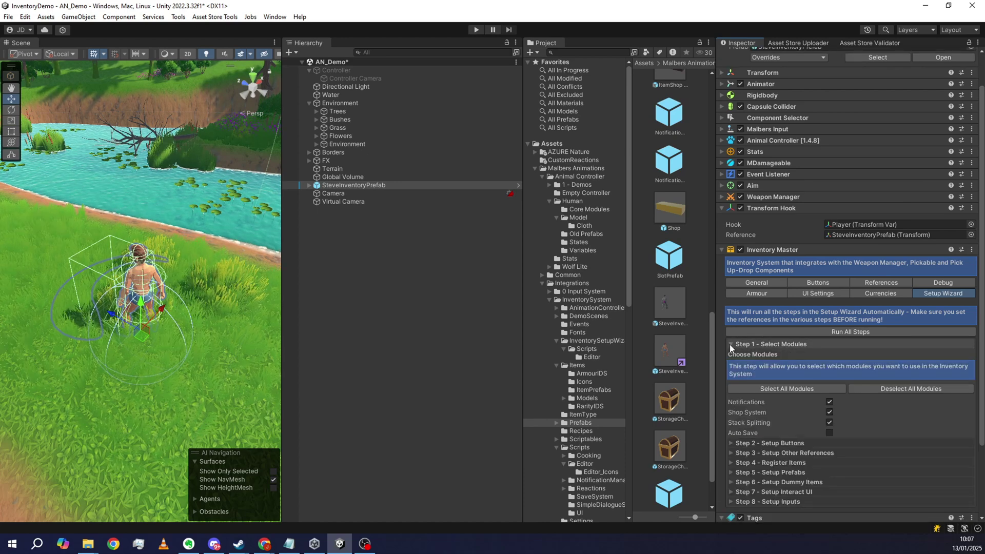
scroll(749, 354, down, 2)
scroll(767, 362, up, 2)
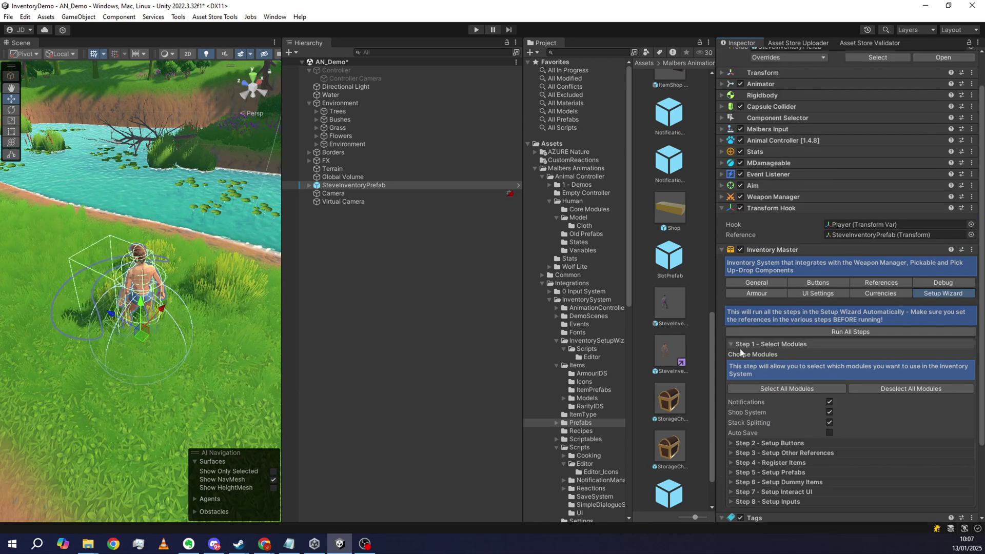
click(829, 412)
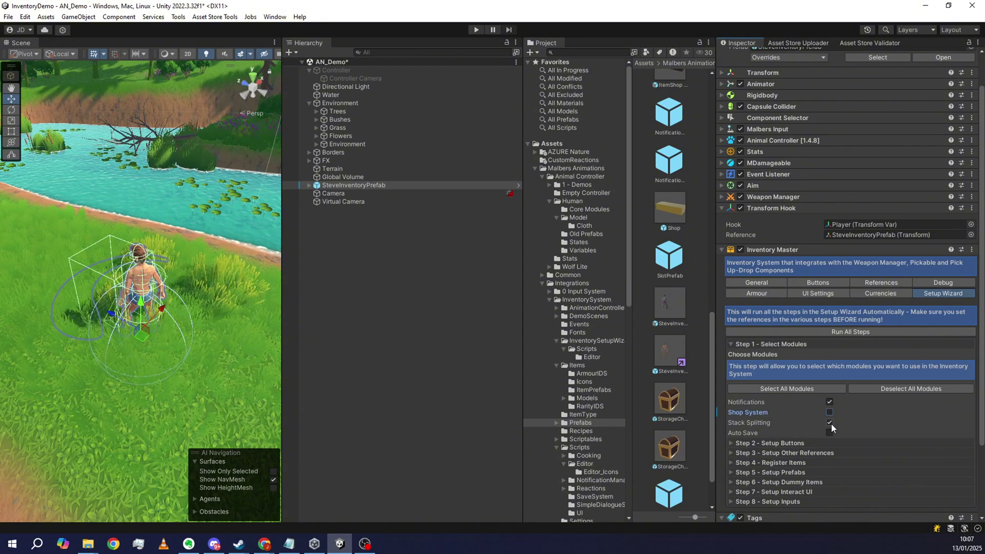
click(733, 344)
Review setup wizard Steps 2 to 7, from Setup Buttons through the Main Canvas requirement of Setup Interact UI
click(732, 353)
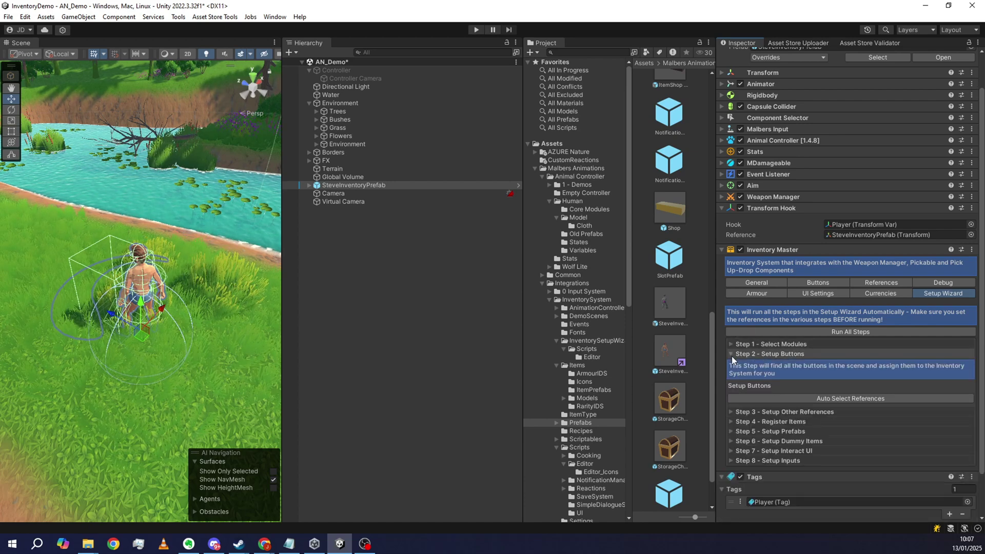
click(731, 354)
click(730, 363)
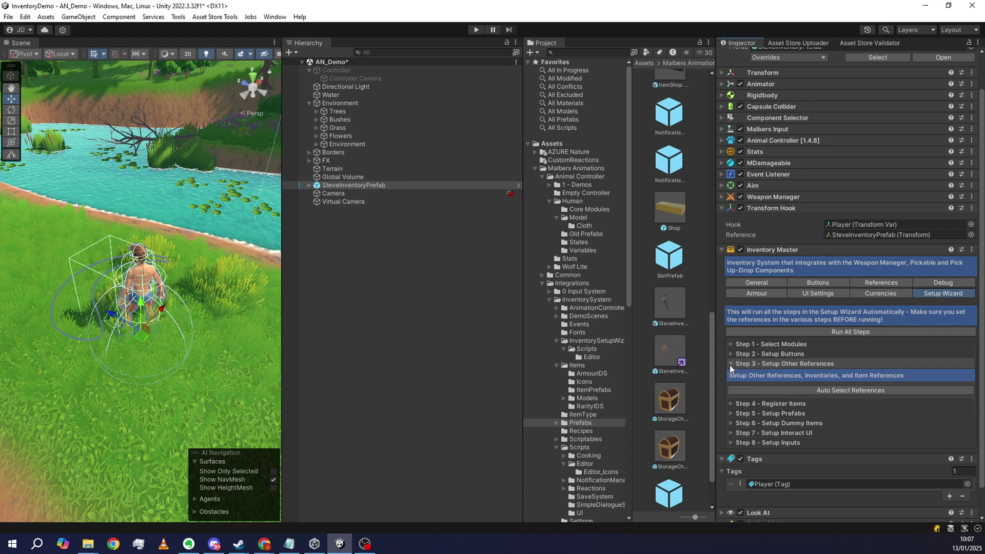
click(729, 363)
click(730, 373)
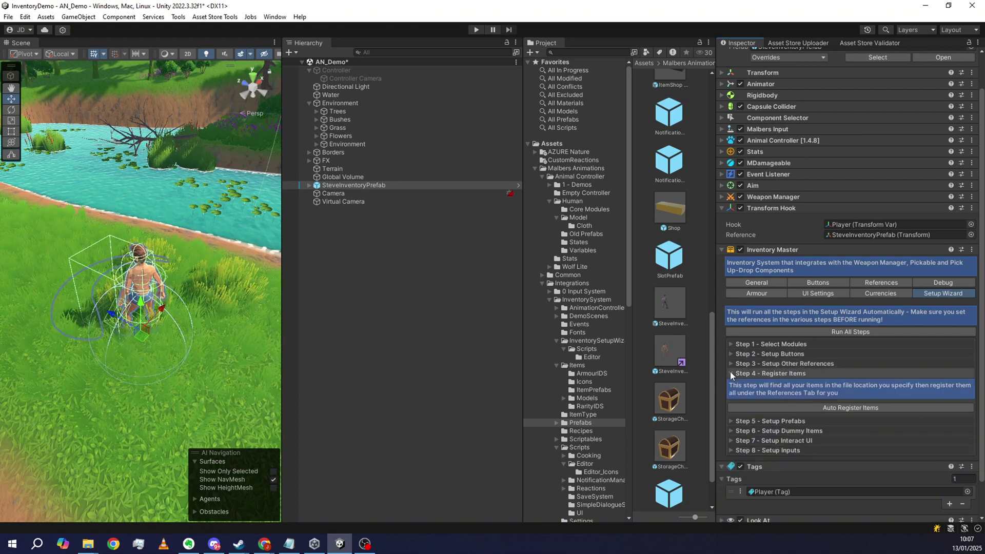
click(730, 373)
click(731, 383)
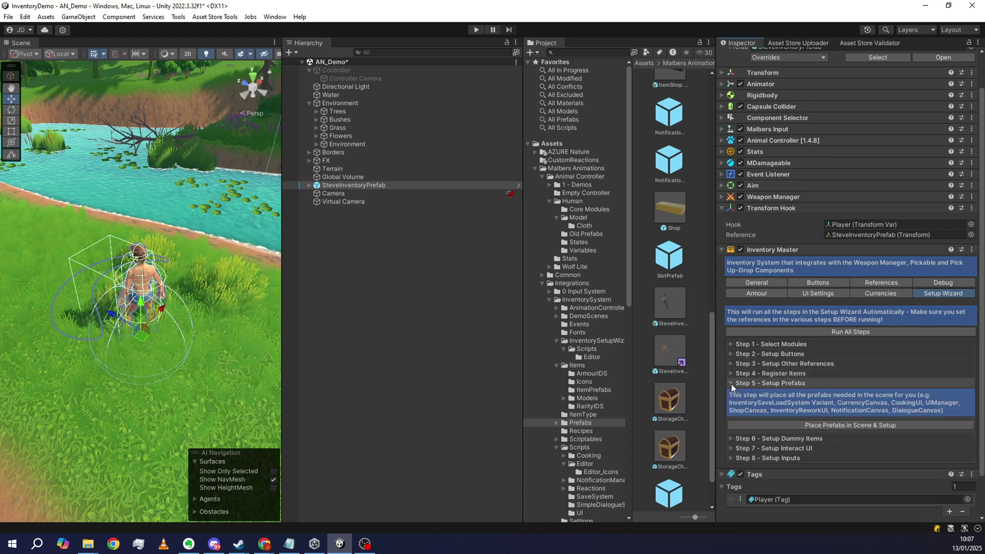
click(731, 384)
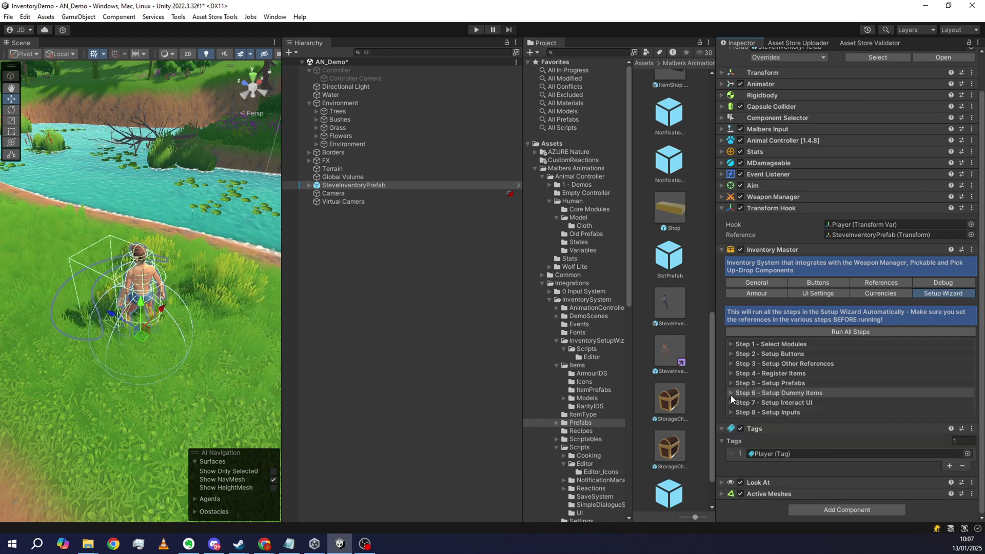
click(728, 392)
click(728, 393)
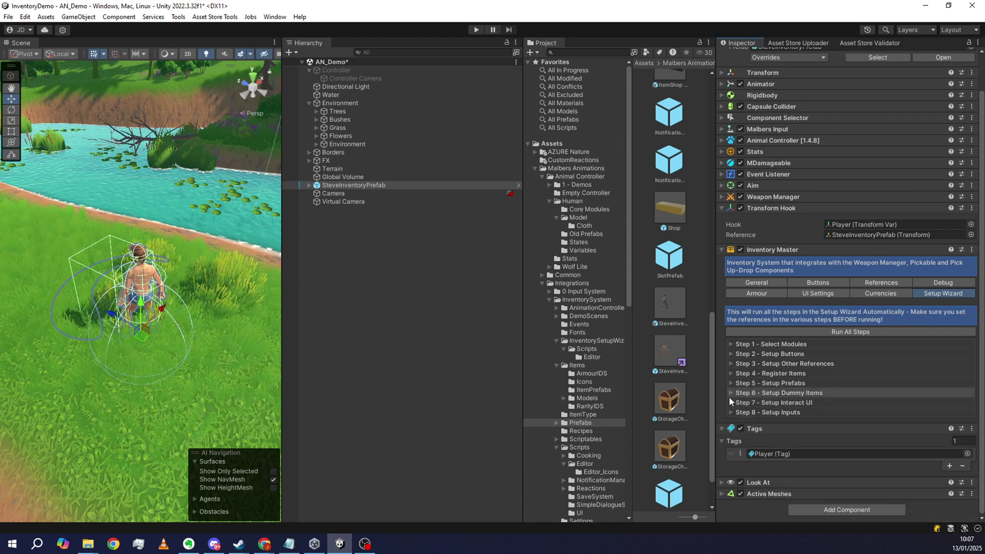
click(729, 402)
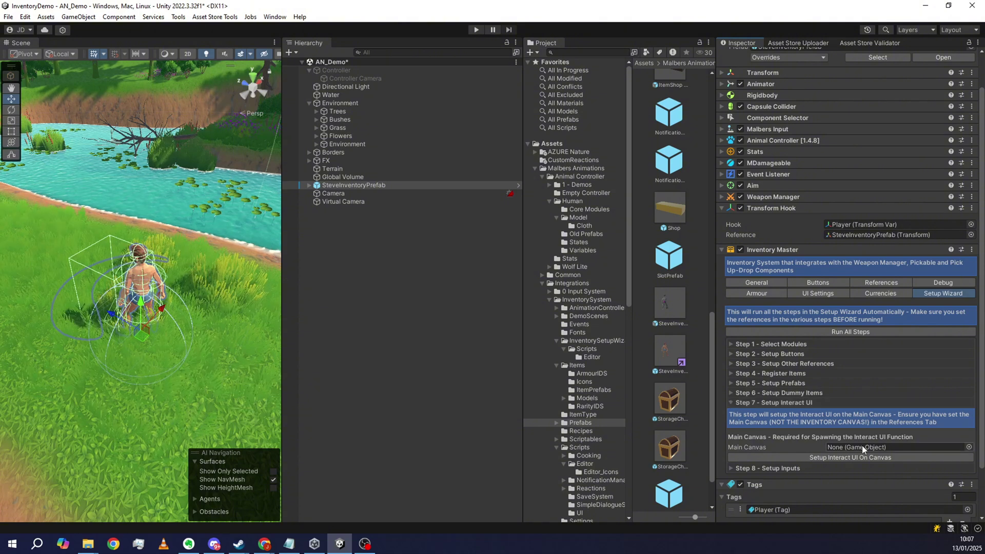
Add a UI Canvas at the root level of the scene
right_click(348, 235)
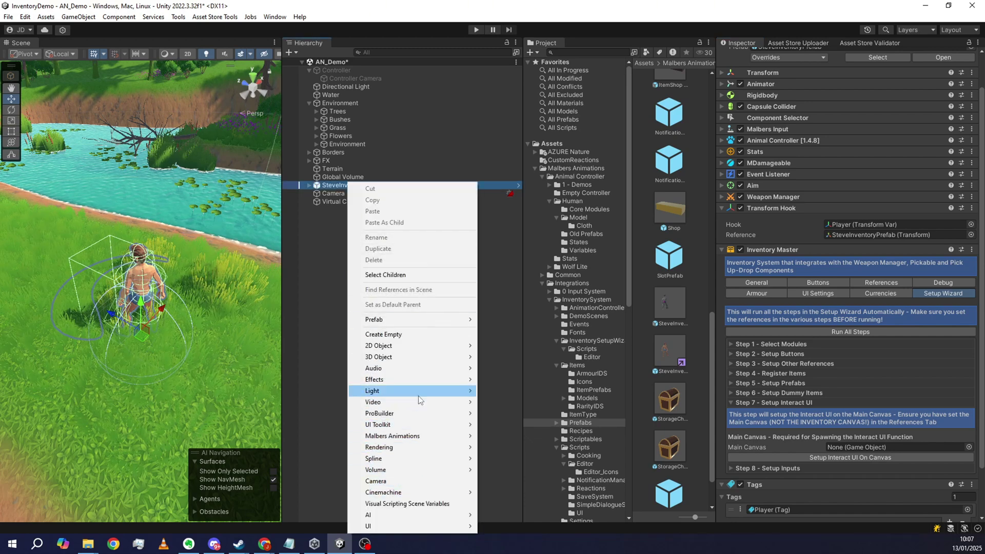
mouse_move(451, 528)
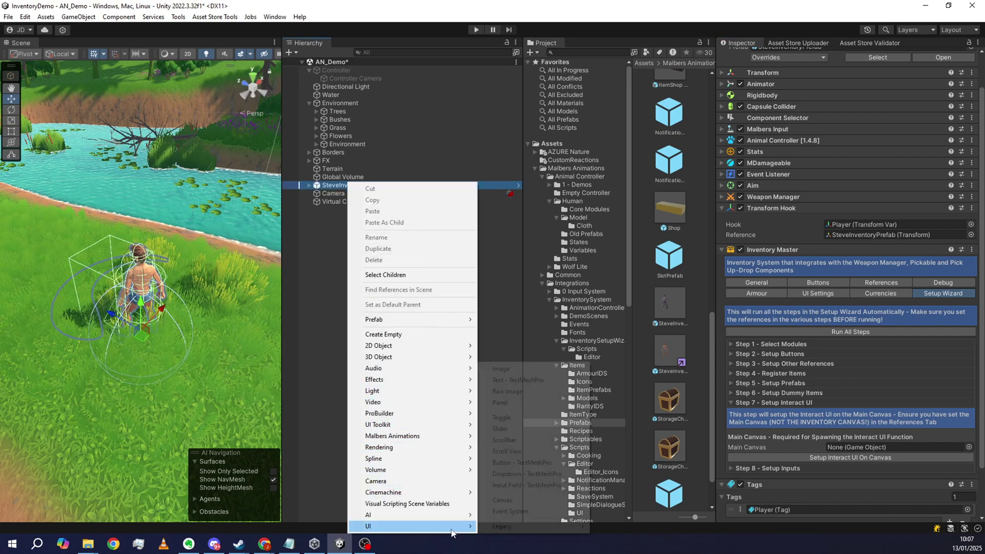
click(511, 500)
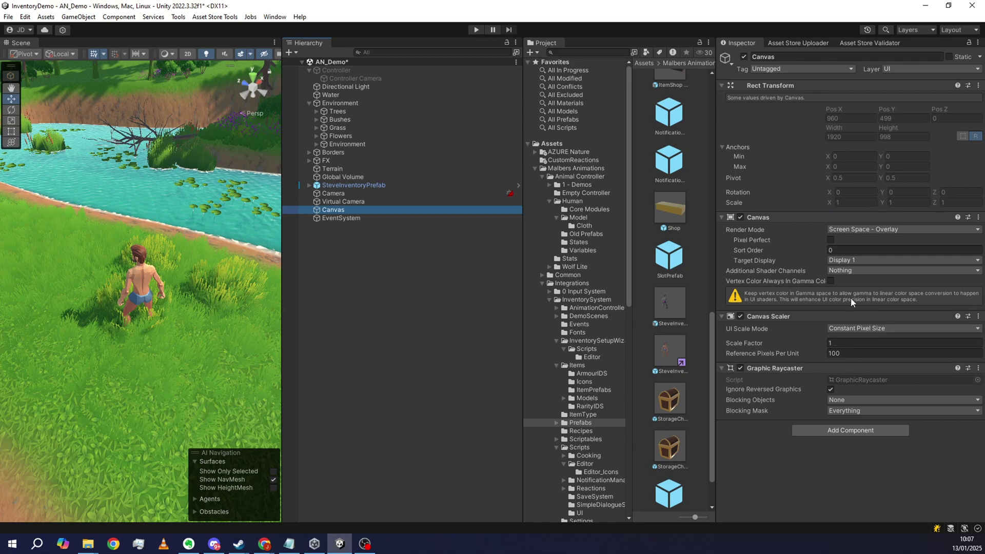
Set the Canvas Scaler to Scale With Screen Size with a reference resolution of 1920 by 1080
click(854, 329)
click(874, 351)
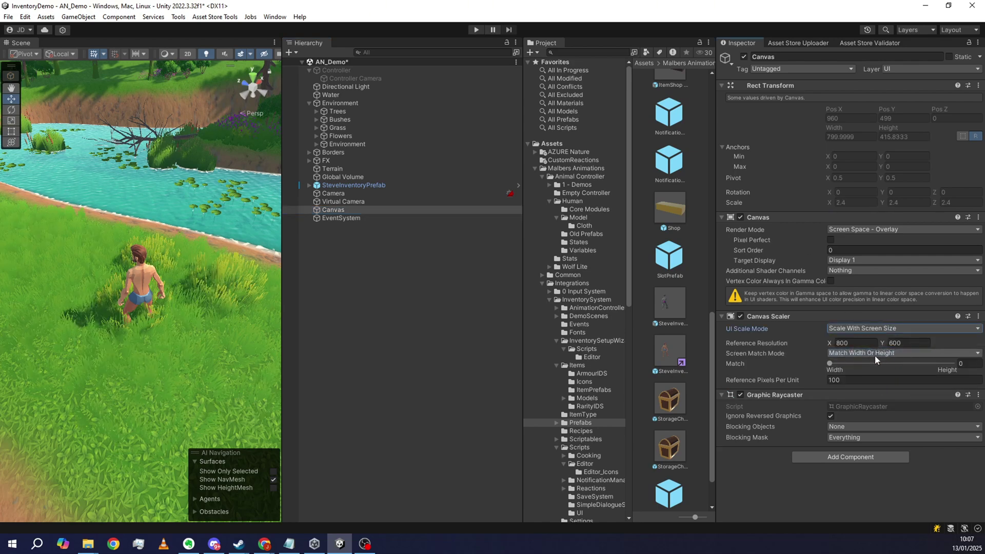
click(851, 343)
text(19)
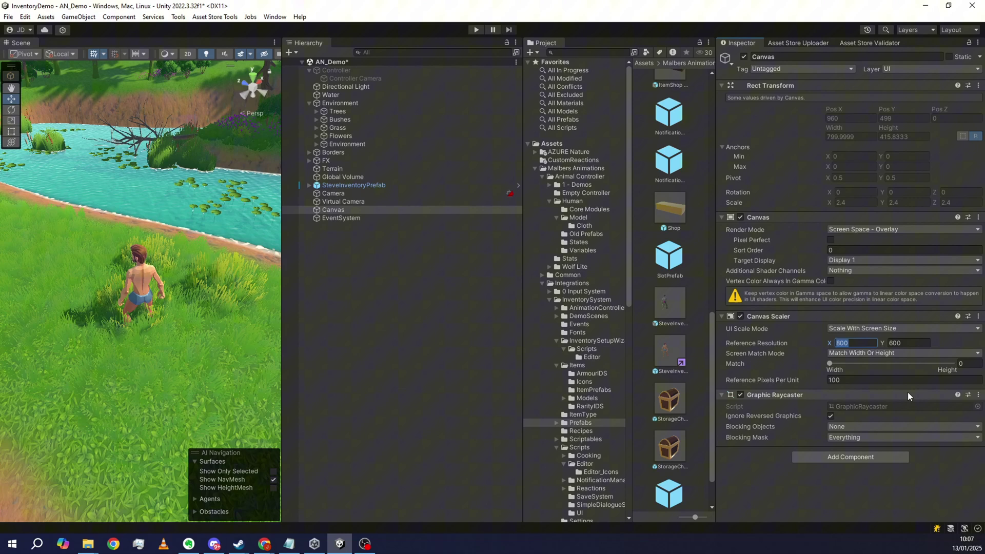
text(20)
key(Tab)
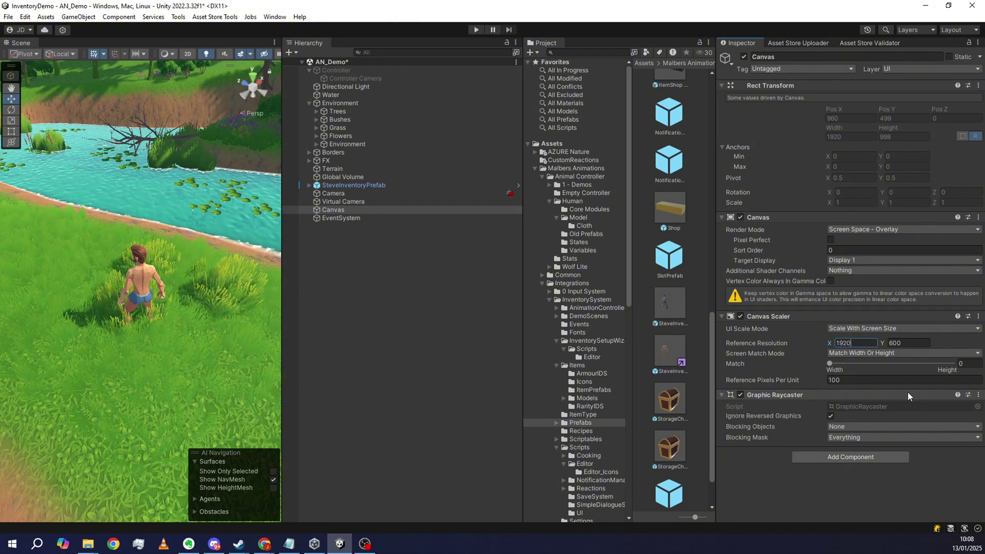
text(1080)
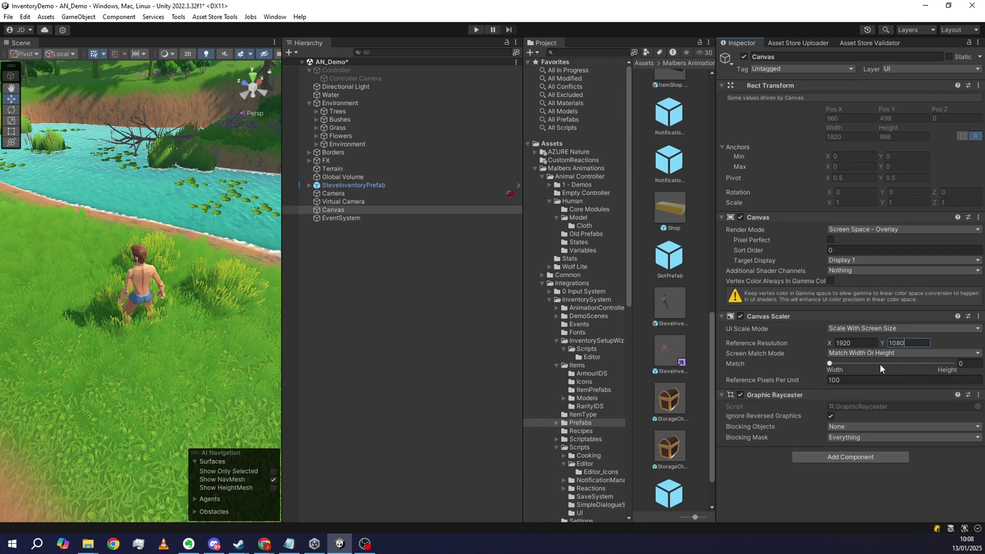
Assign the new Canvas as SteveInventoryPrefab's Main Canvas in wizard Step 7 and review the Step 8 input settings
click(346, 184)
scroll(860, 324, down, 2)
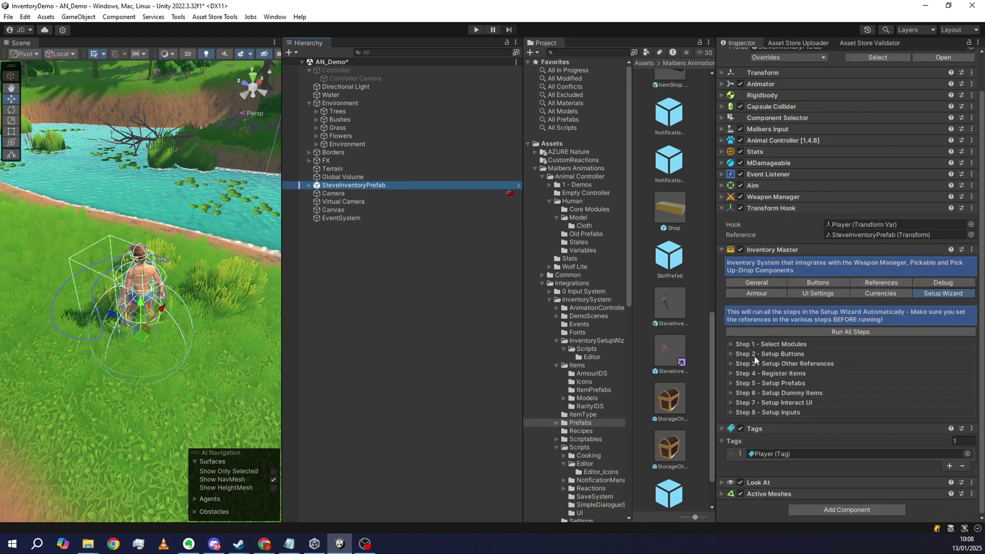
click(731, 404)
scroll(859, 429, down, 3)
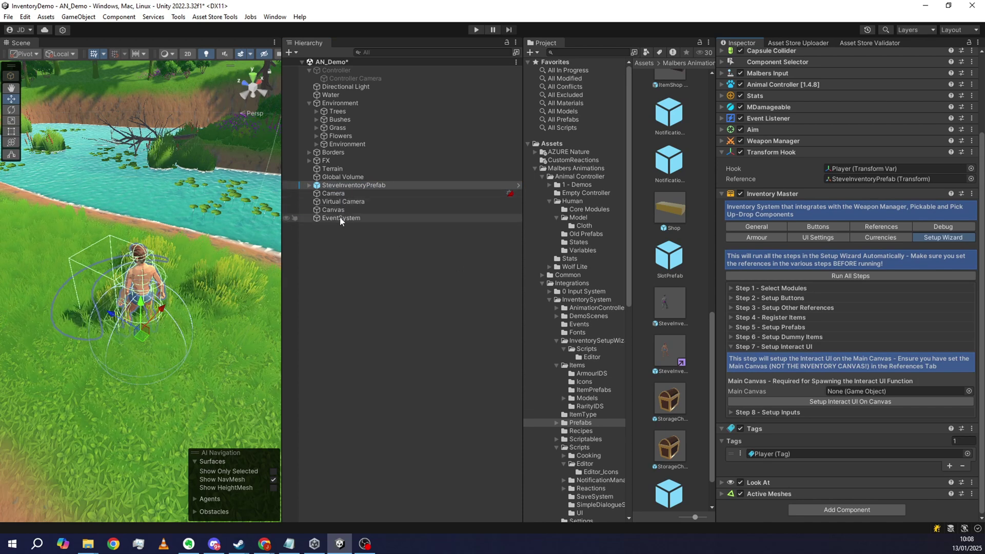
drag(337, 211, 862, 389)
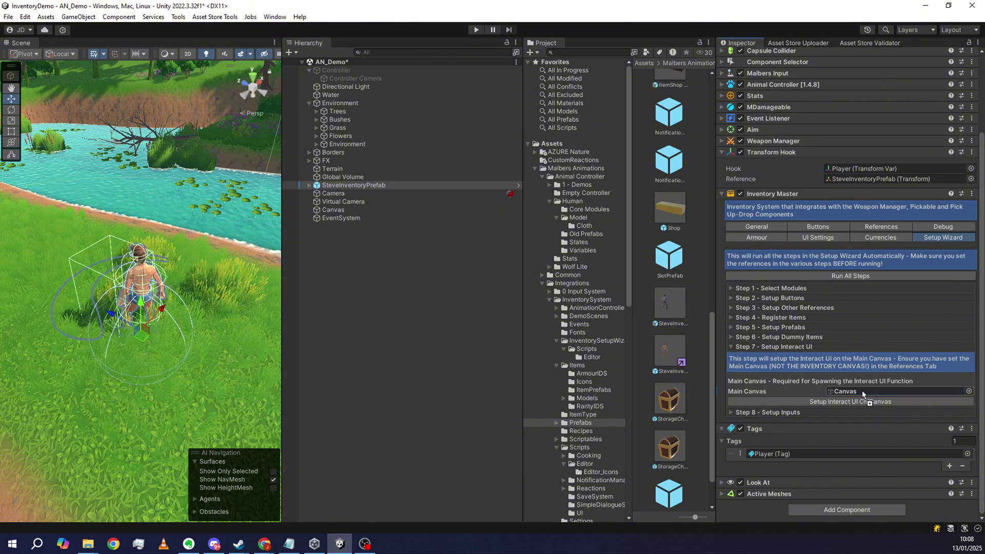
click(731, 413)
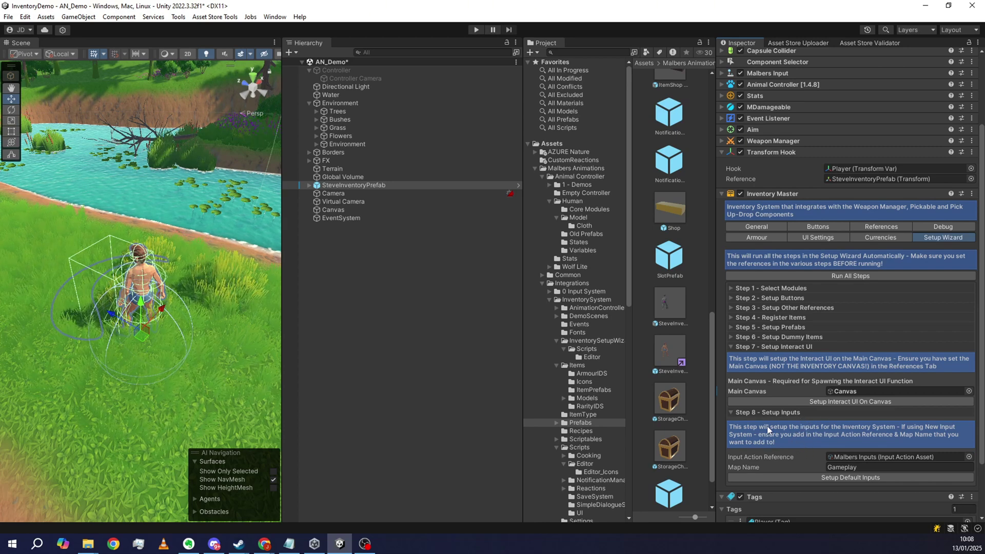
click(730, 411)
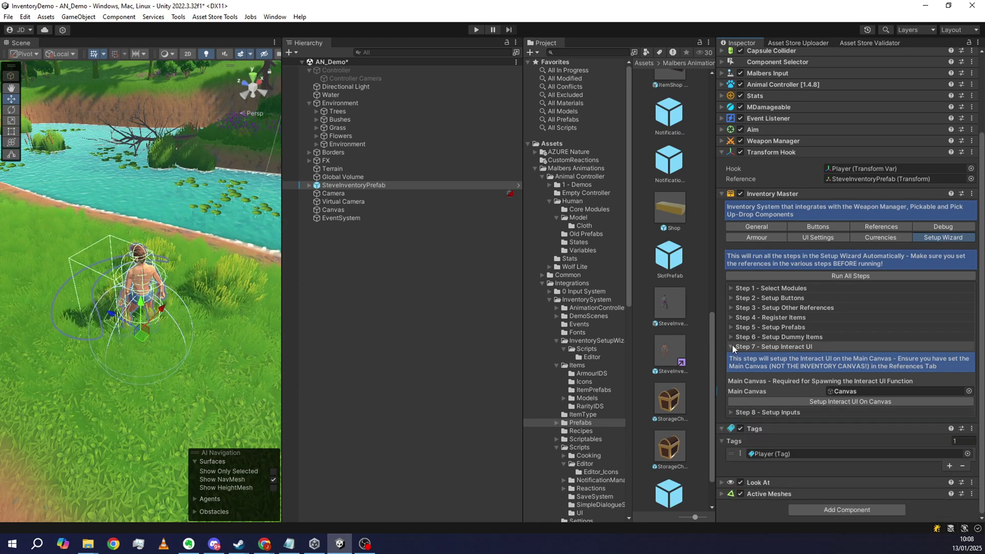
Examine the OpenCloseInventory and OpenCloseCooking inputs and their events in SteveInventoryPrefab's Malbers Input component
scroll(742, 268, up, 4)
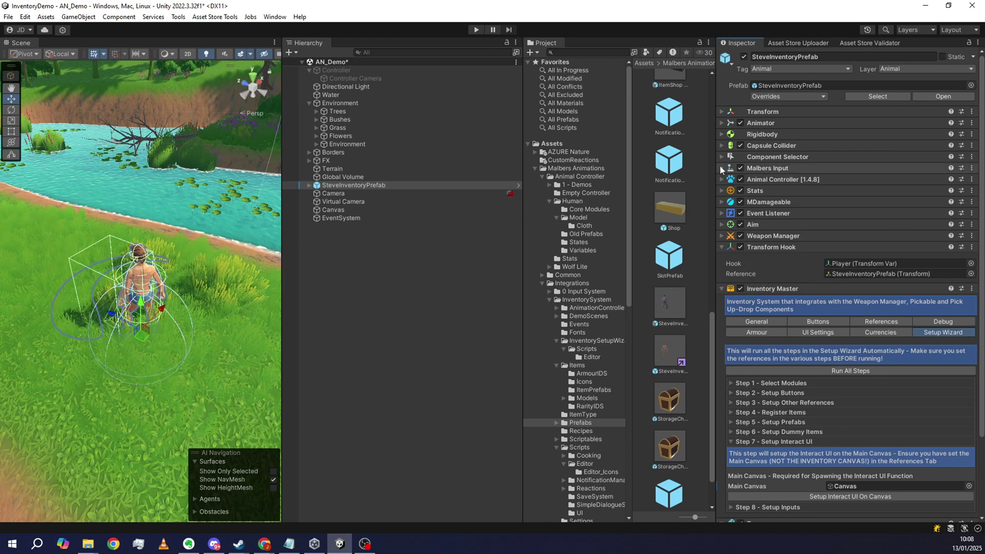
click(721, 168)
scroll(755, 273, down, 5)
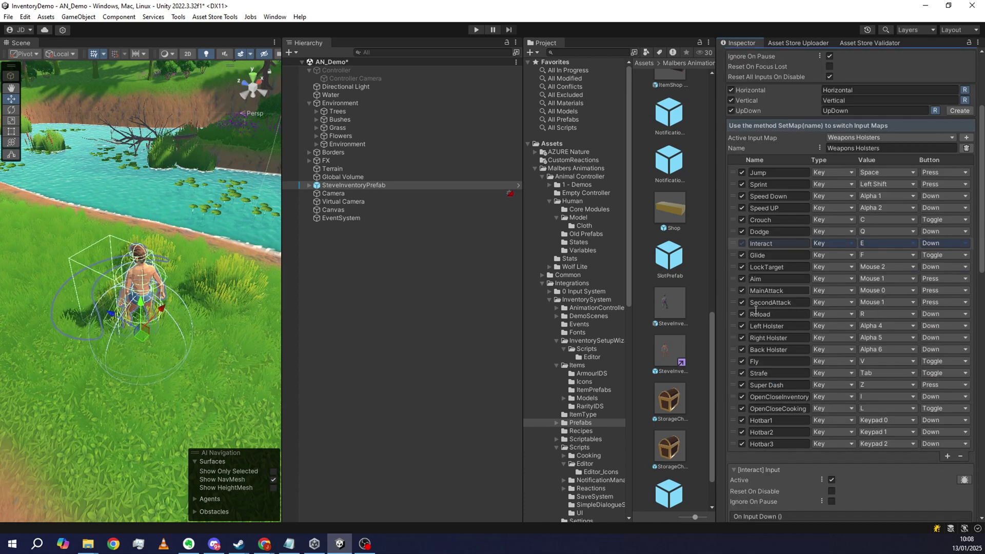
click(731, 398)
scroll(732, 398, down, 5)
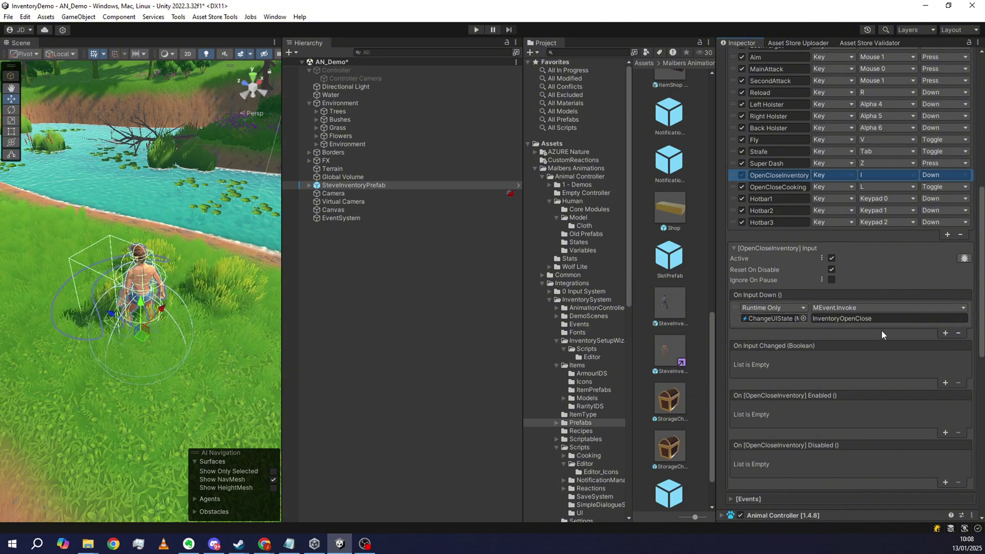
click(731, 186)
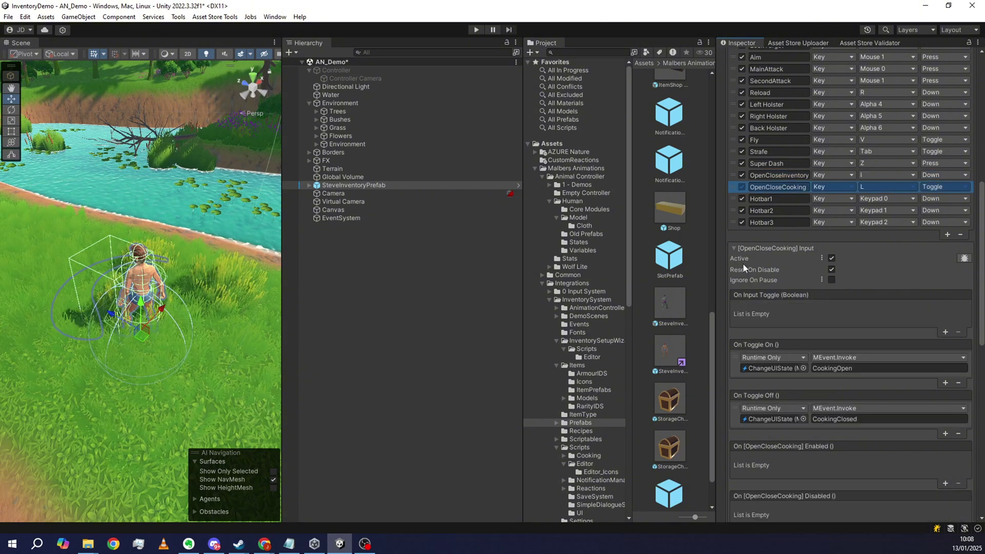
scroll(743, 277, down, 2)
scroll(790, 323, down, 12)
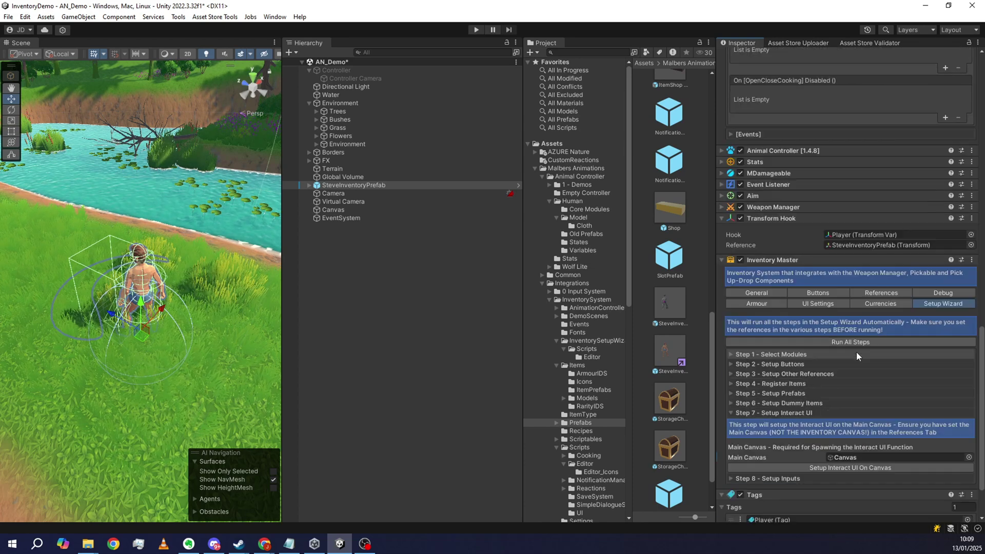
scroll(894, 361, down, 2)
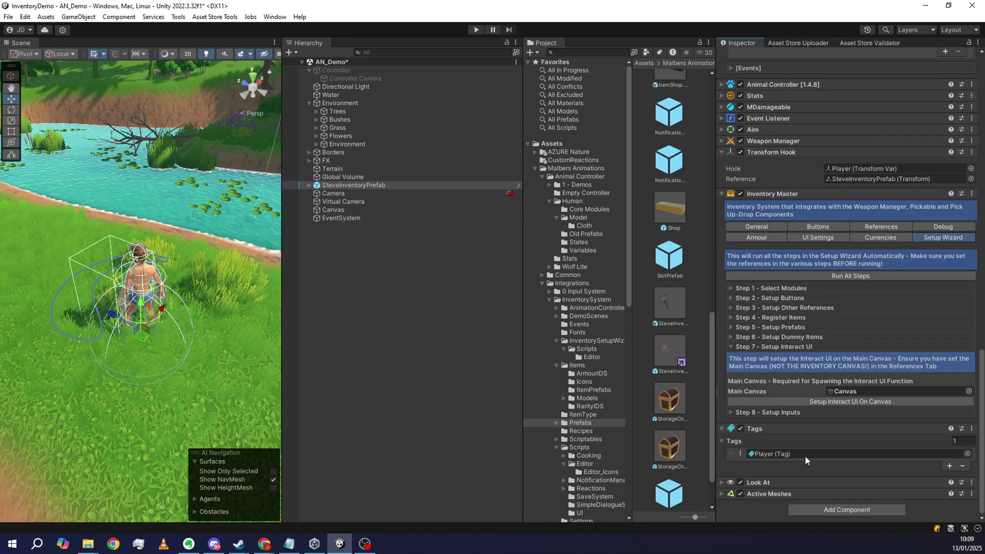
Recheck the module selection in wizard Step 1 and auto-select the button references in Step 2 - Setup Buttons
click(730, 347)
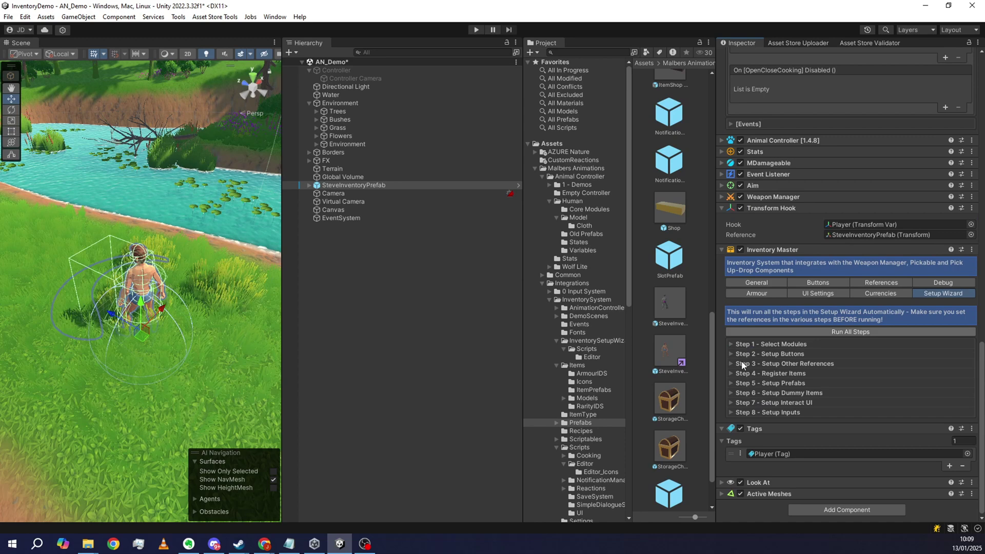
click(730, 344)
scroll(808, 371, down, 3)
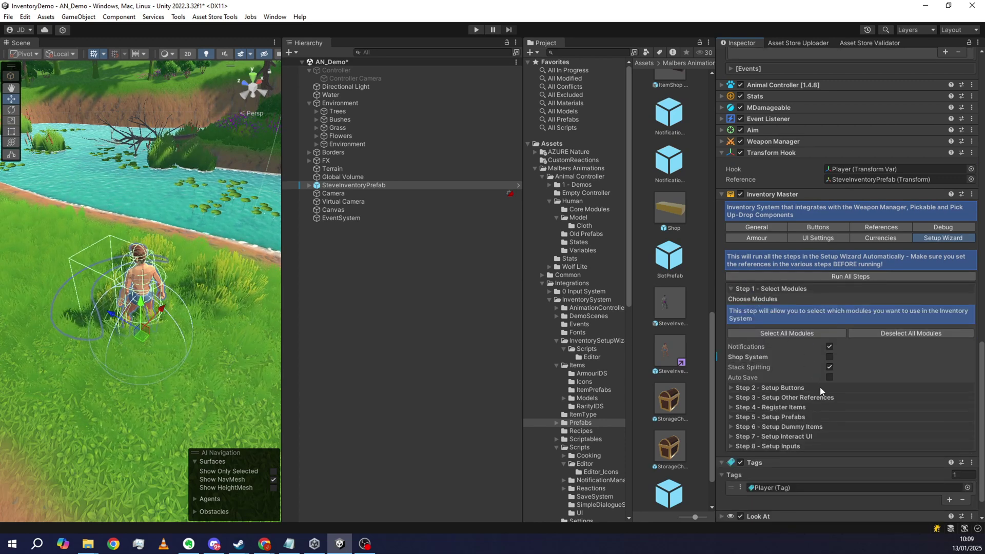
click(731, 288)
click(731, 354)
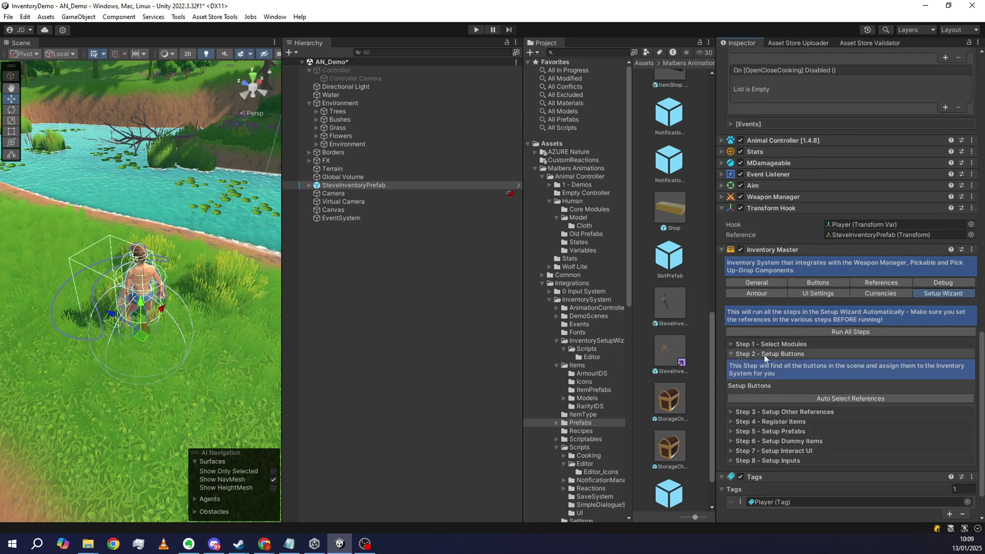
scroll(865, 375, down, 3)
click(851, 350)
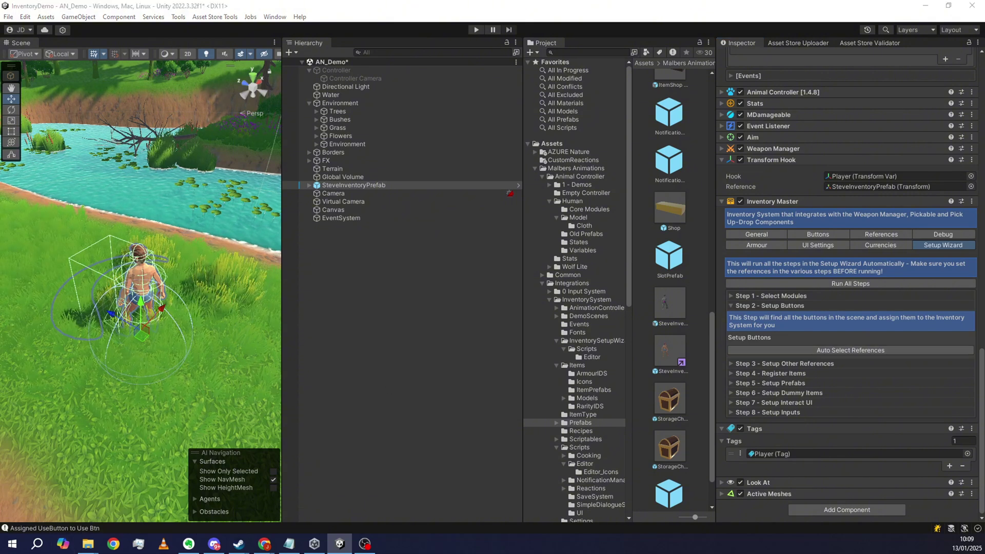
Review the console log entries for each button assignment, from Use Btn up to Drop Btn, and put the Console away
drag(0, 75, 256, 99)
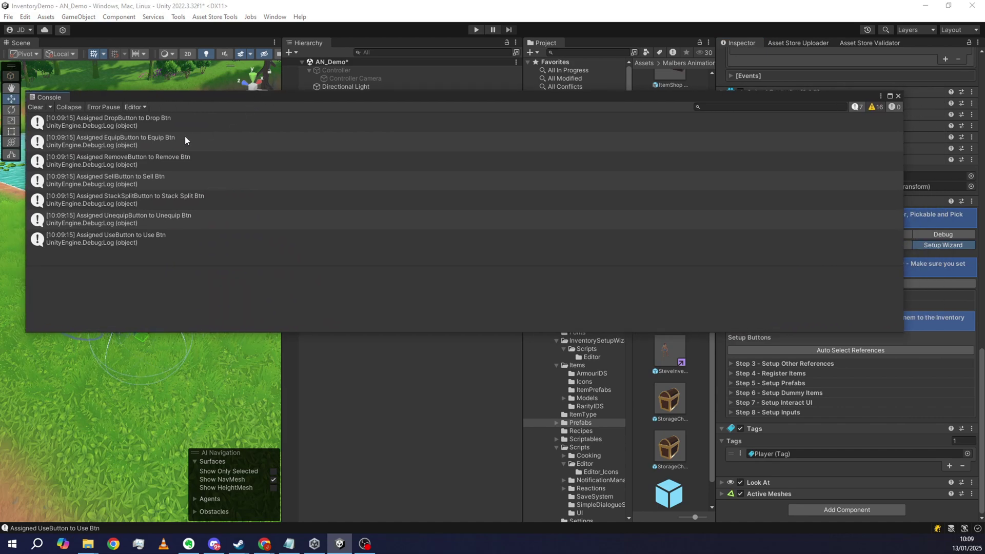
click(159, 235)
click(165, 219)
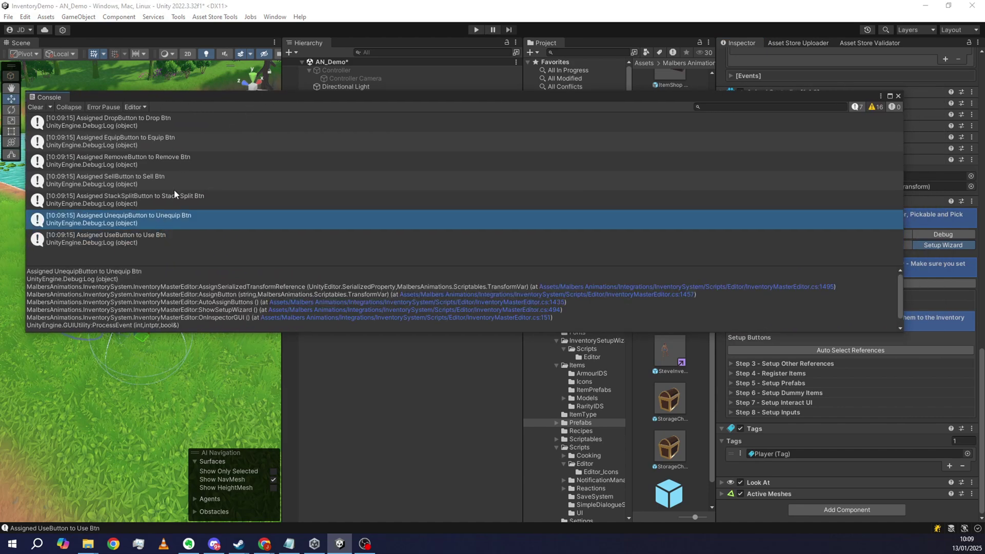
click(168, 184)
click(167, 194)
click(162, 177)
click(161, 158)
click(161, 142)
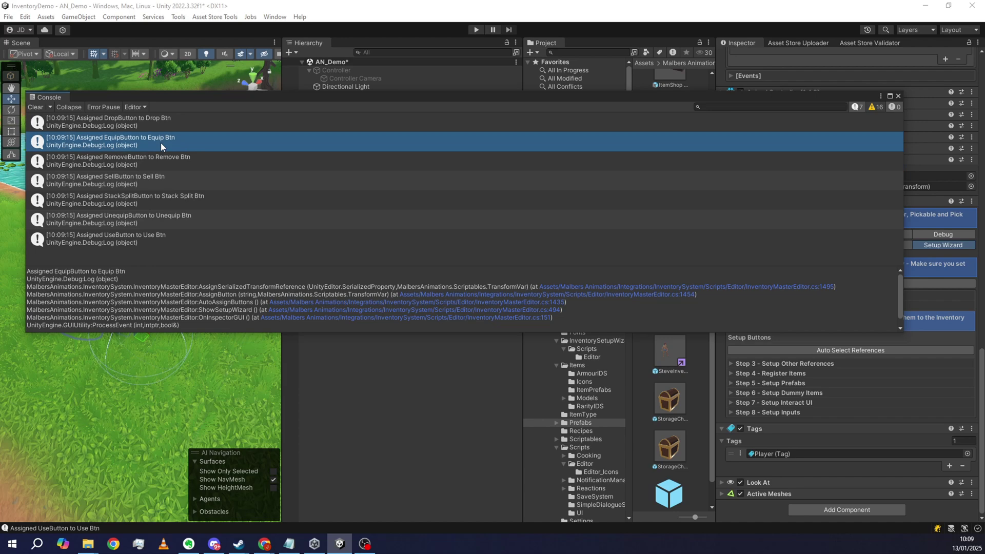
click(158, 123)
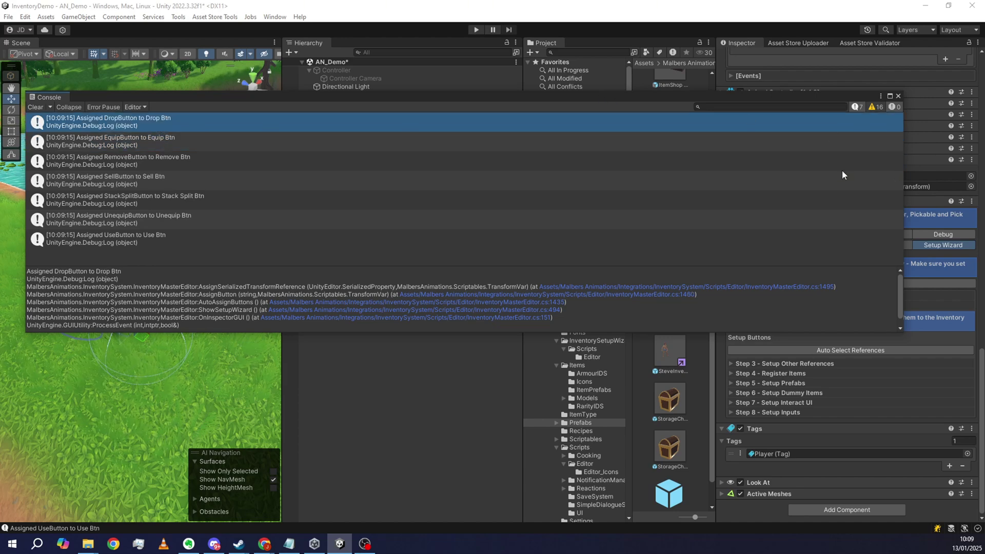
drag(904, 174, 308, 179)
drag(228, 95, 0, 96)
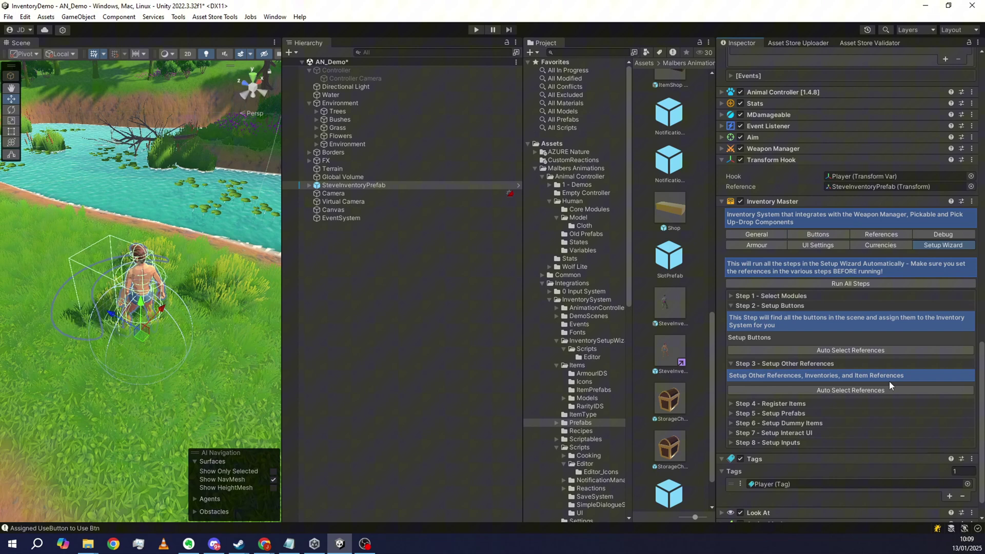
Auto-select the references in Step 3 - Setup Other References and review the resulting console log
click(864, 389)
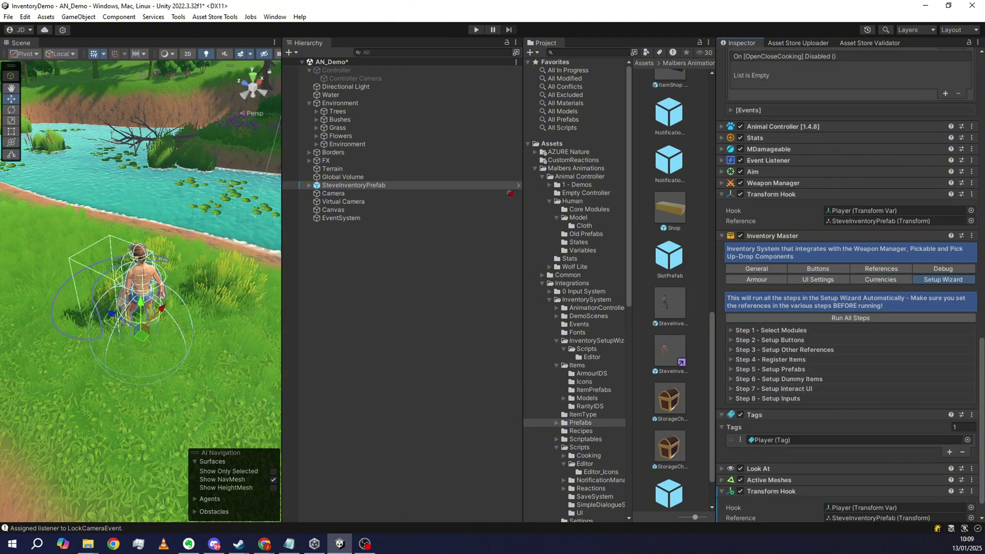
click(92, 528)
drag(168, 114, 475, 115)
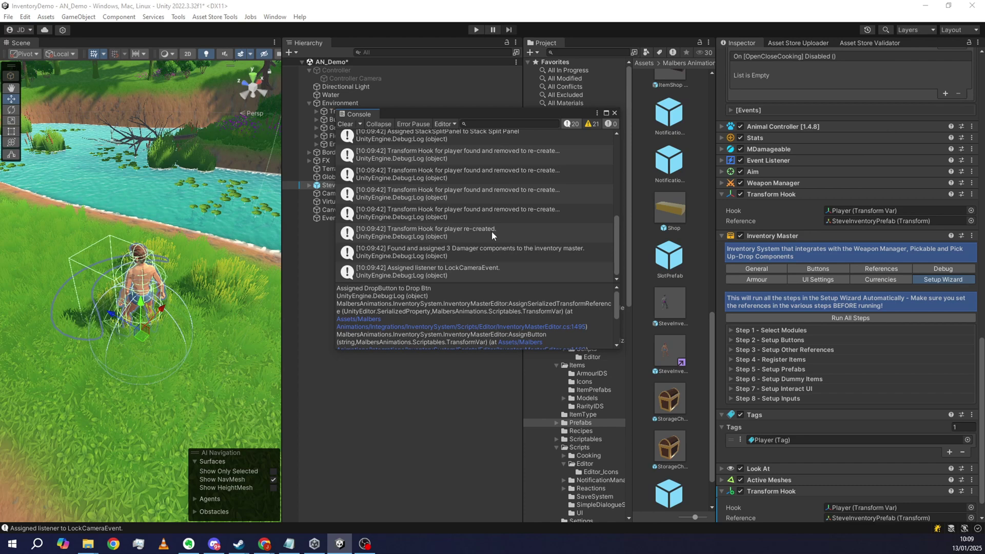
scroll(493, 230, up, 5)
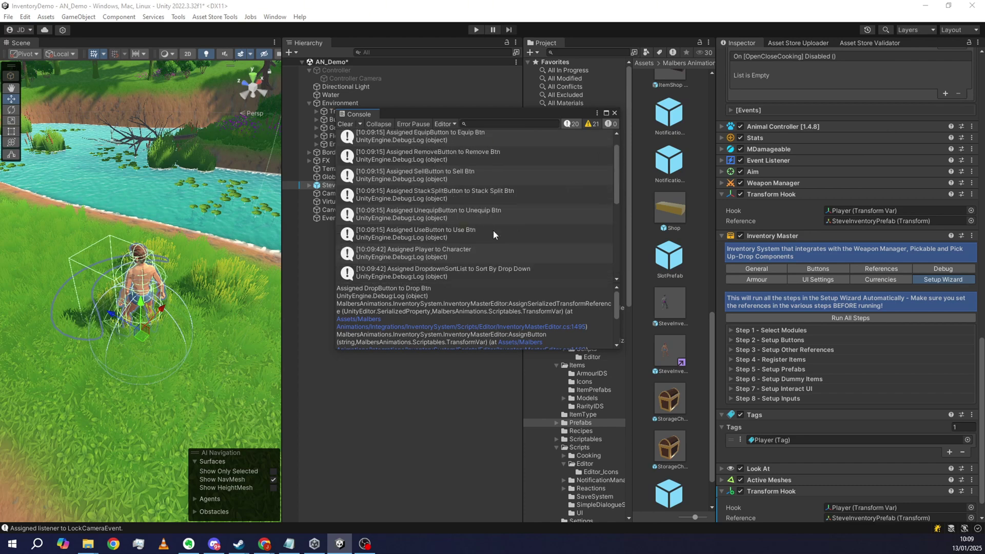
scroll(494, 230, down, 5)
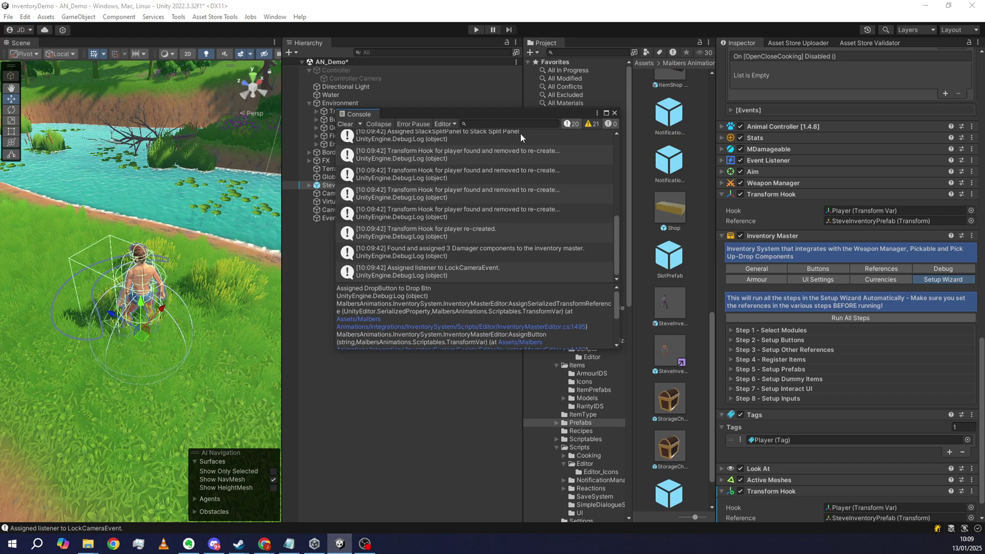
drag(525, 113, 414, 115)
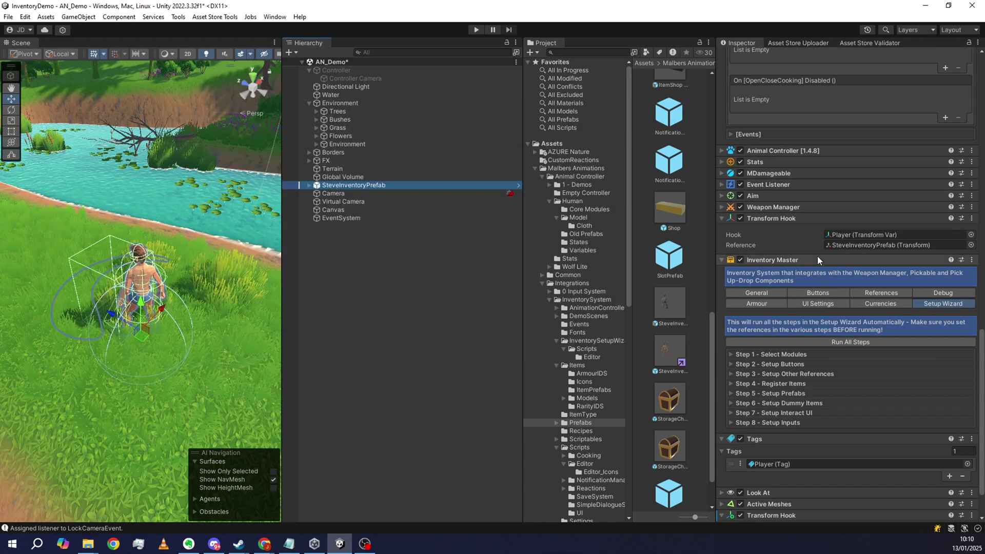
Inspect the Inventory Master's assigned references, including the Registered Inventories list
scroll(879, 351, down, 3)
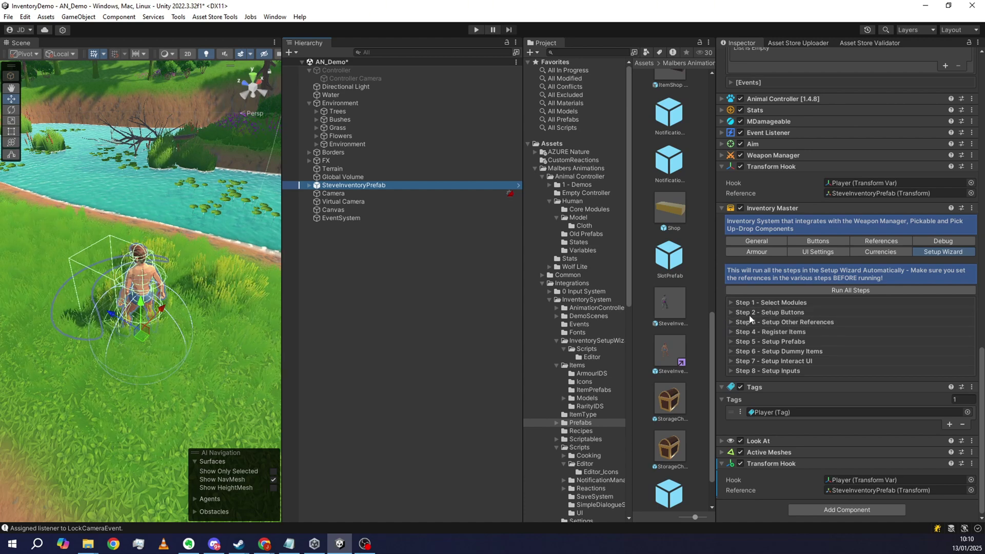
click(864, 239)
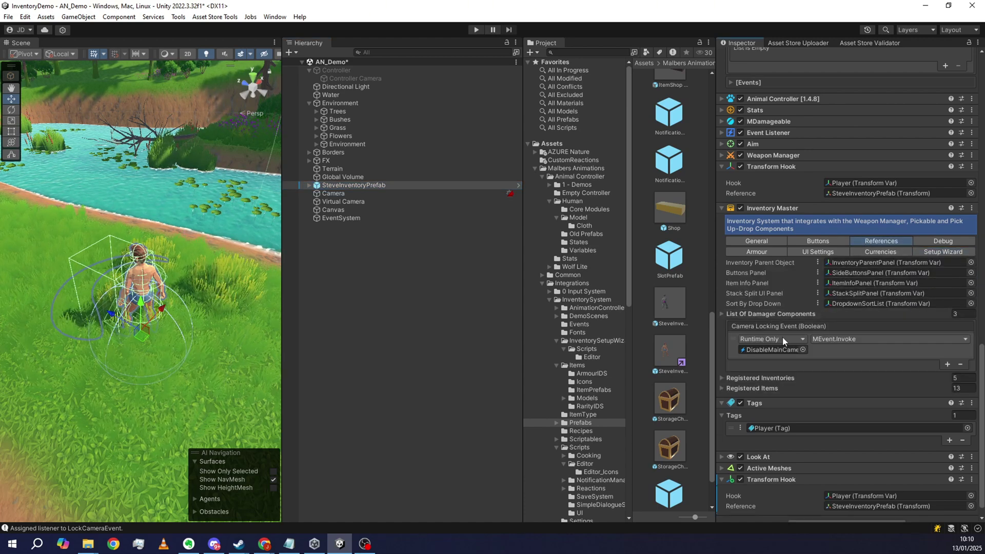
click(721, 378)
scroll(829, 348, down, 2)
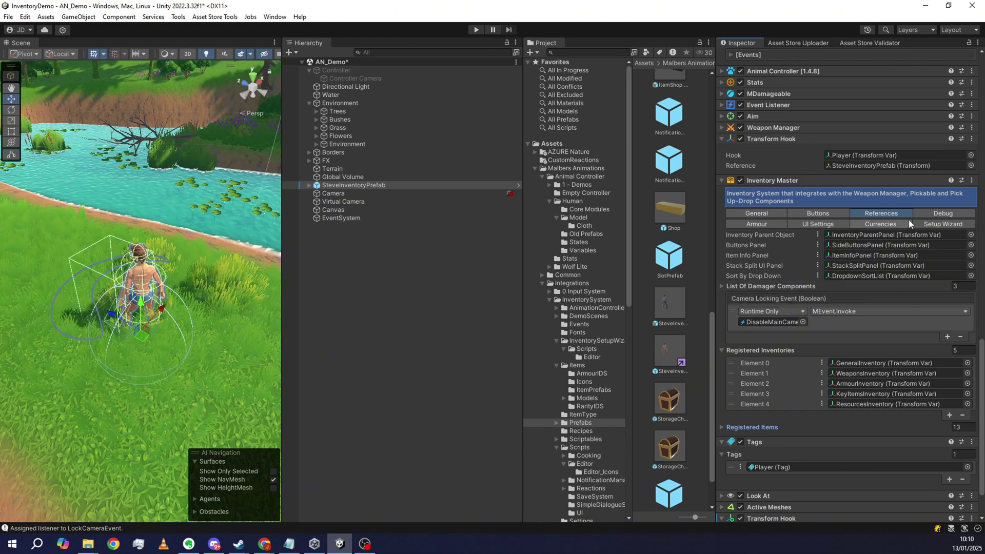
Run Auto Register Items in wizard Step 4 and check the item registration messages in the console
click(943, 224)
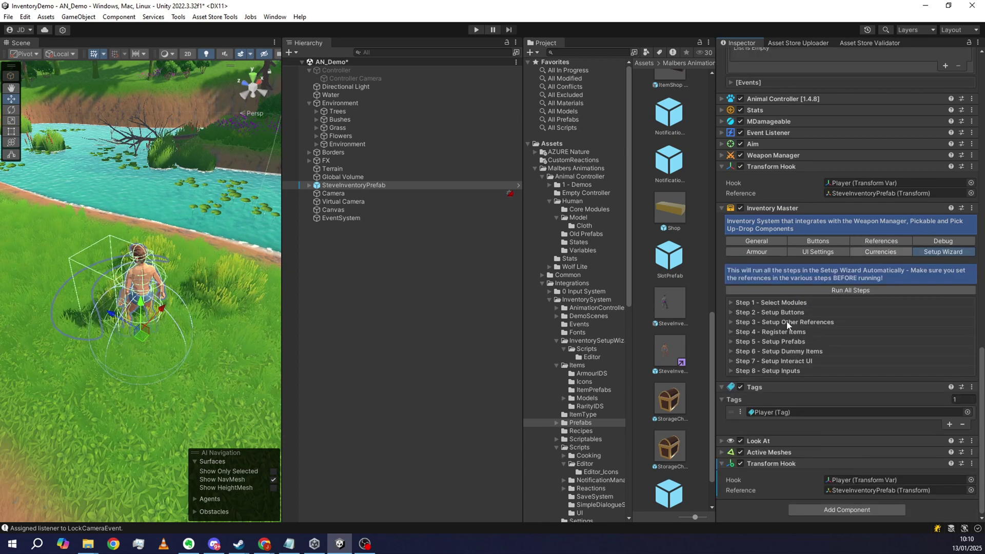
click(729, 331)
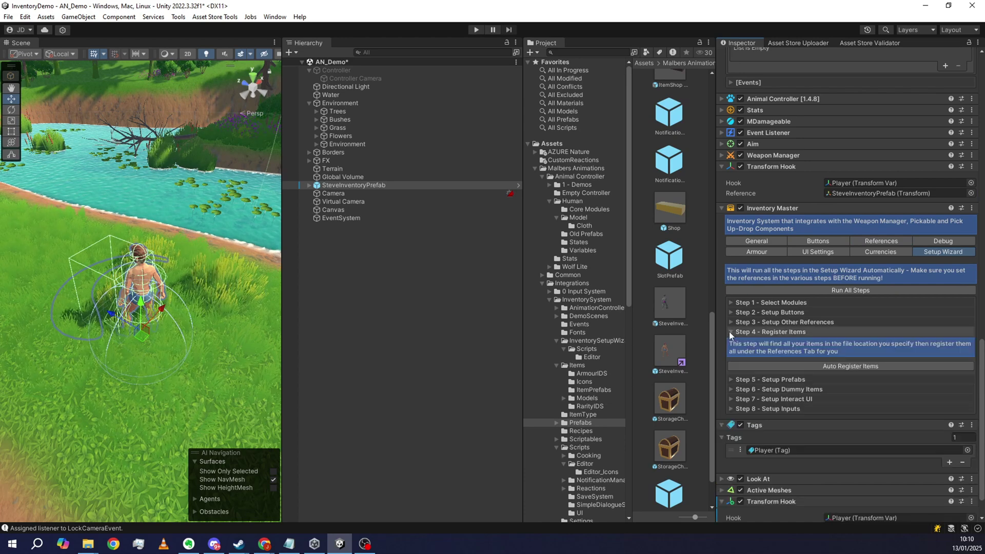
click(863, 368)
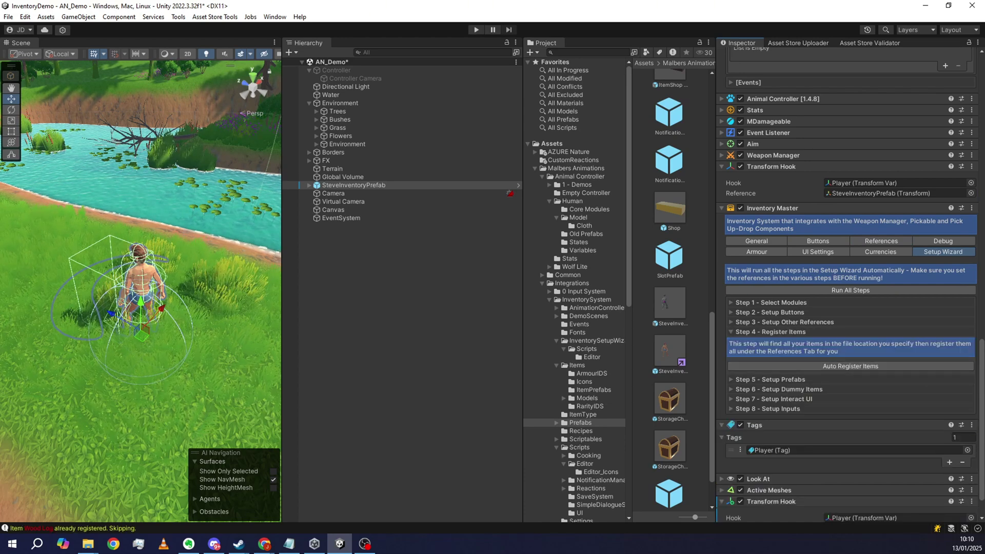
drag(0, 103, 574, 113)
mouse_move(716, 263)
mouse_down()
mouse_move(726, 210)
mouse_move(727, 279)
mouse_up()
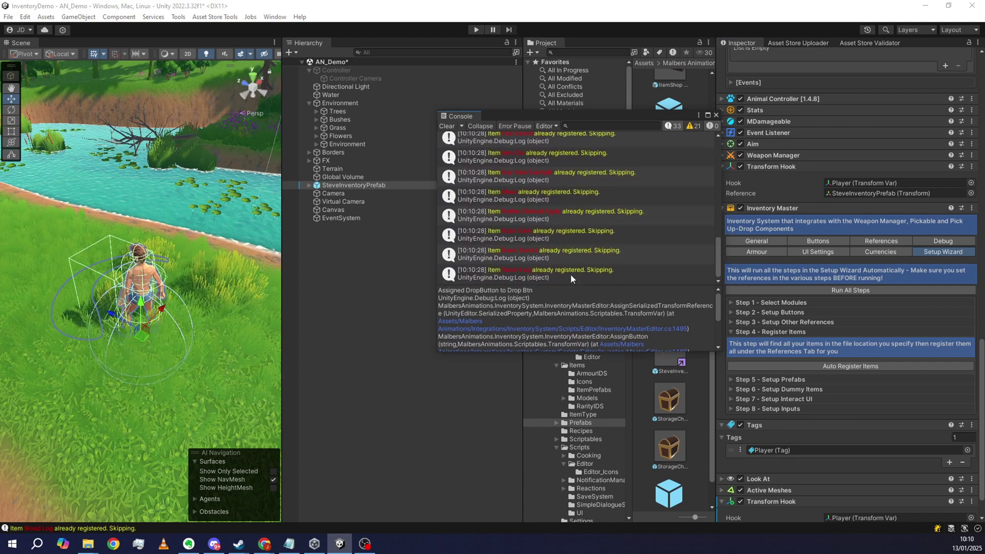
scroll(570, 274, up, 5)
scroll(570, 198, down, 5)
drag(596, 116, 0, 116)
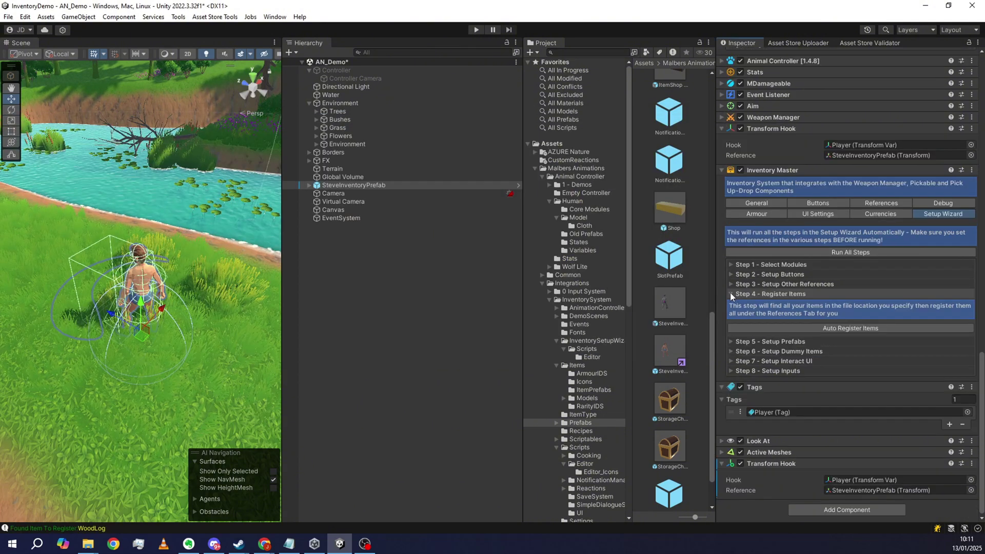
click(730, 293)
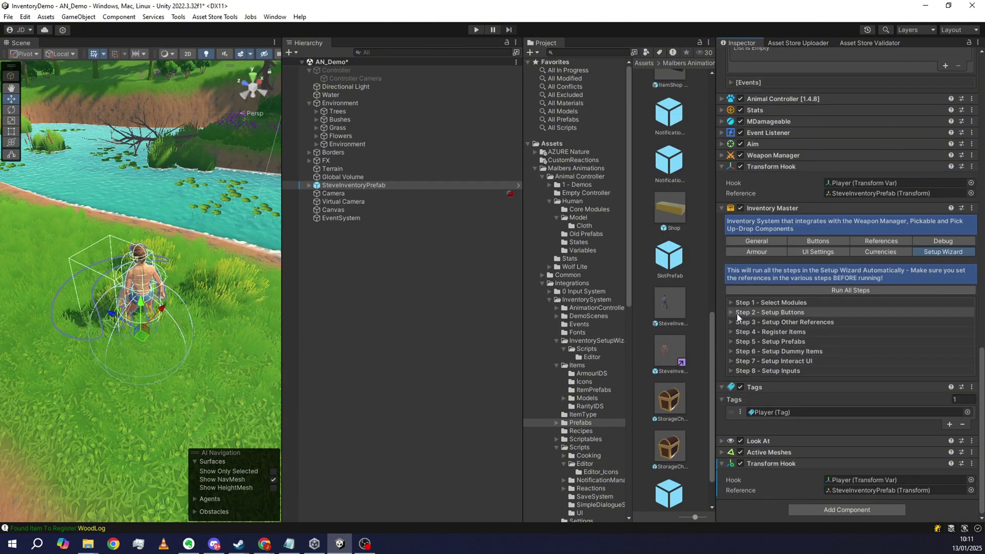
Place and set up the required inventory prefabs in the scene with wizard Step 5 and check their console entries
click(730, 341)
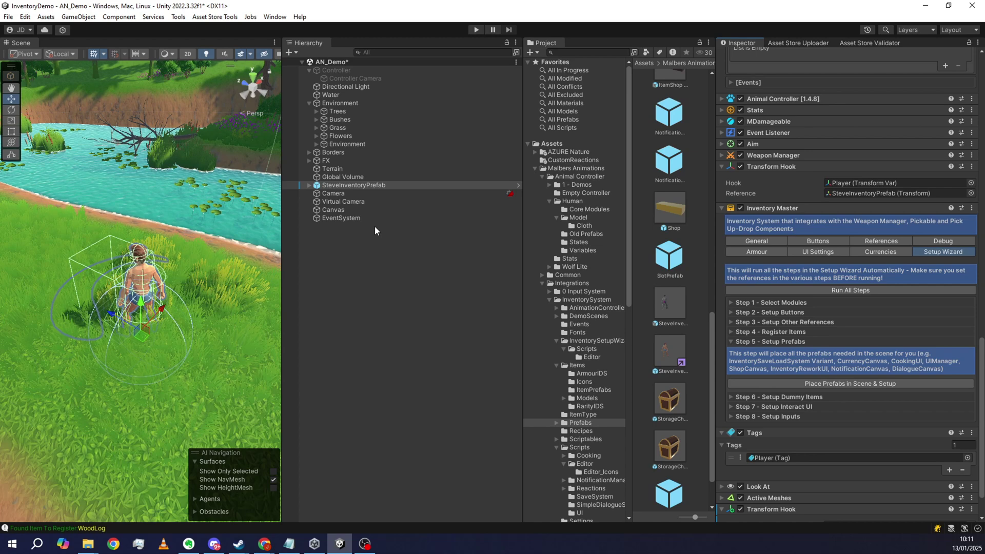
click(847, 384)
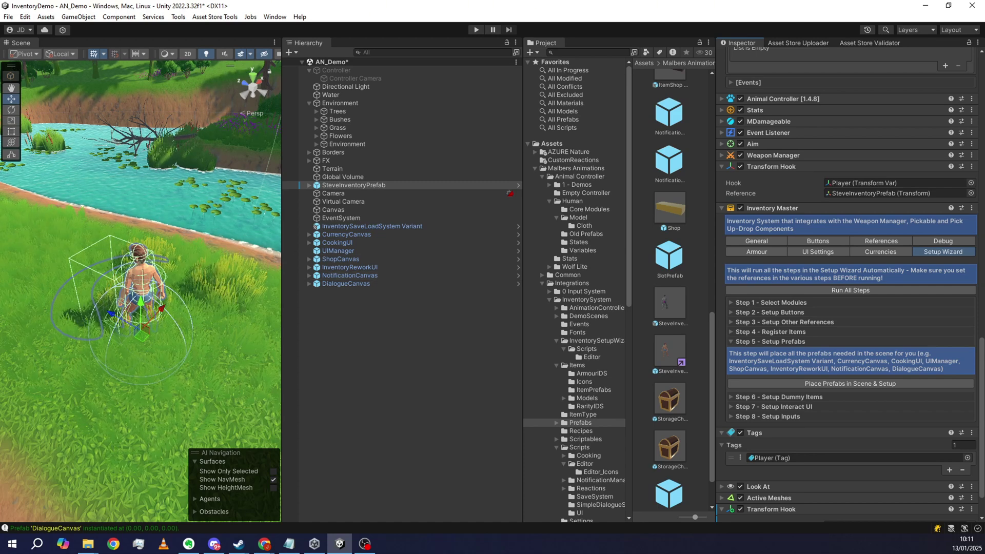
drag(0, 124, 339, 155)
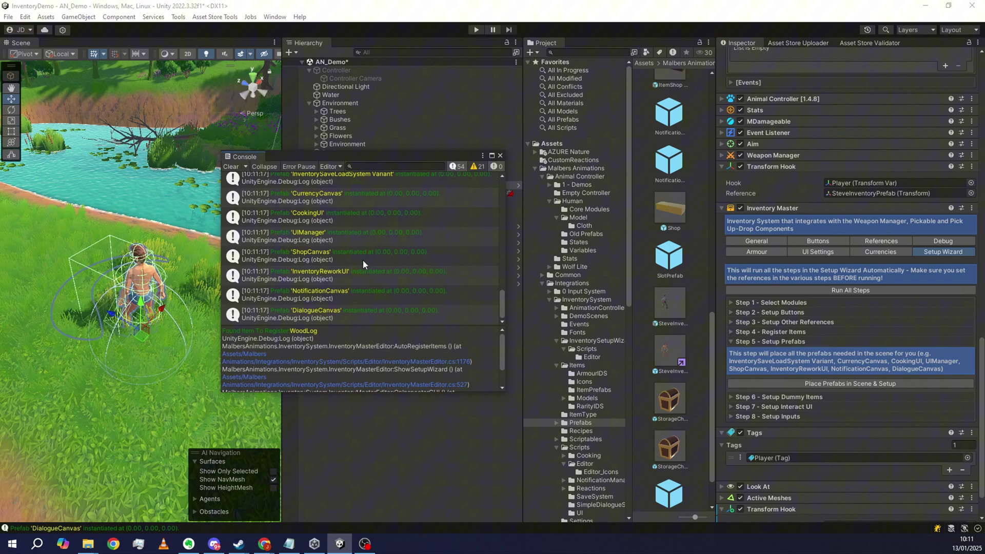
drag(358, 203, 365, 299)
click(365, 314)
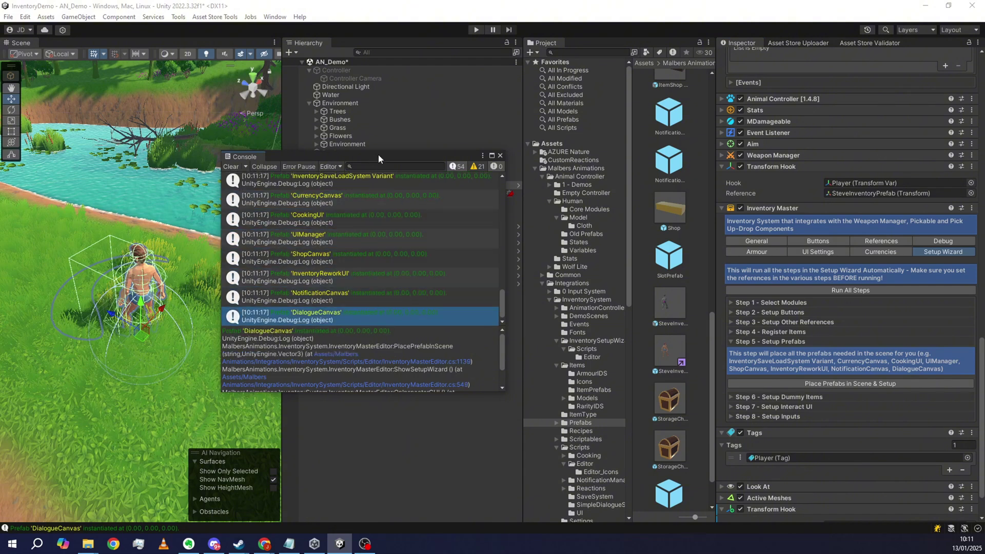
Create the dummy test items in the scene with wizard Step 6 - Setup Dummy Items
click(732, 341)
click(731, 352)
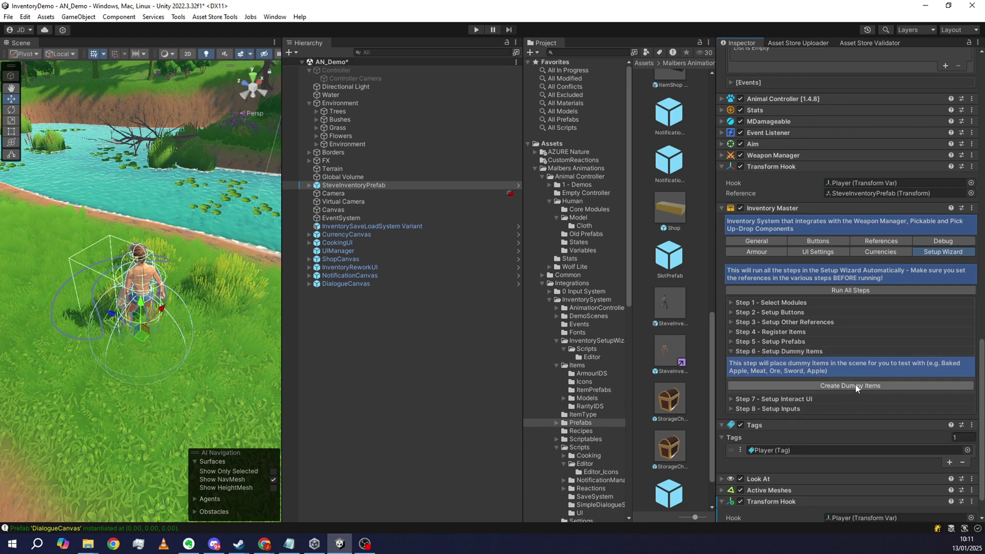
click(855, 387)
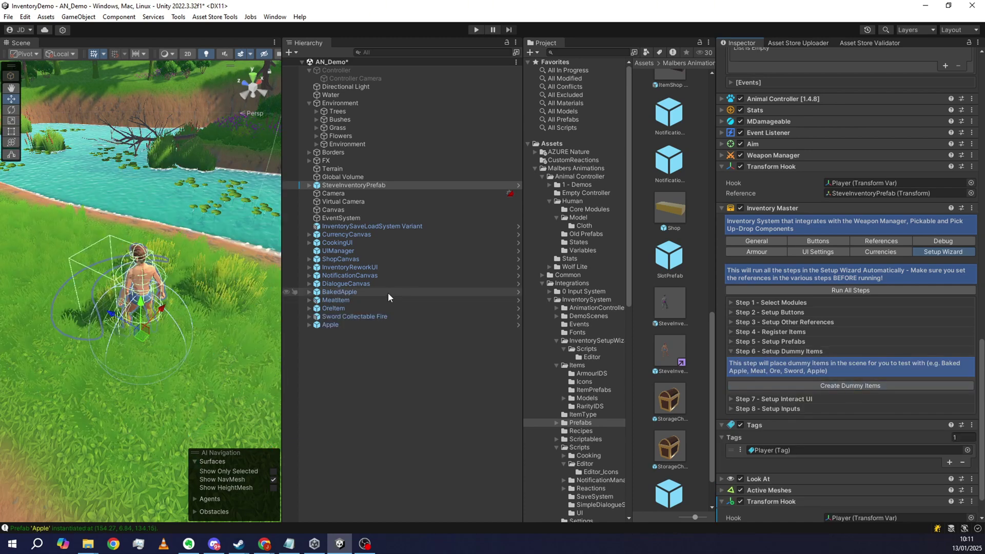
Select the five dummy items from BakedApple to Apple and move them together to the other side of the character
click(338, 324)
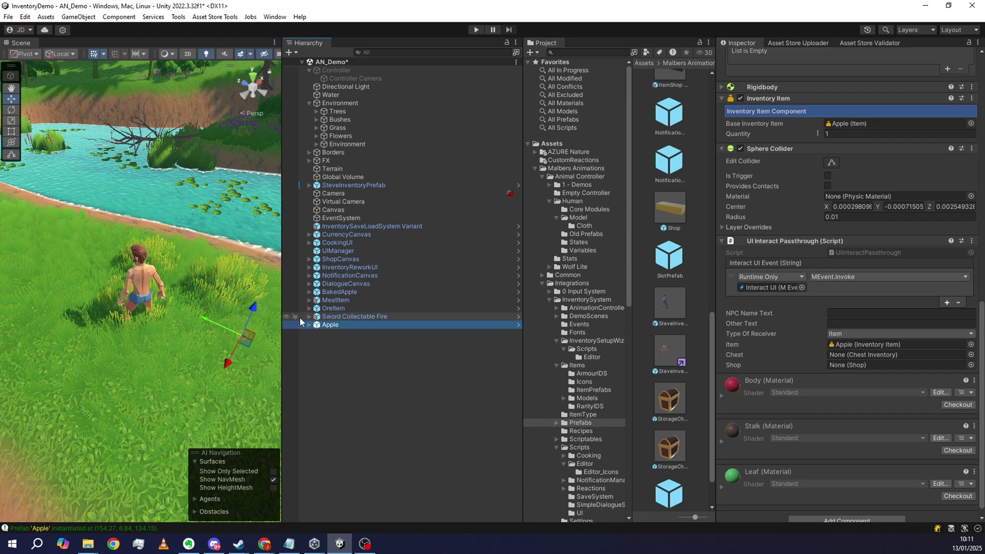
click(261, 297)
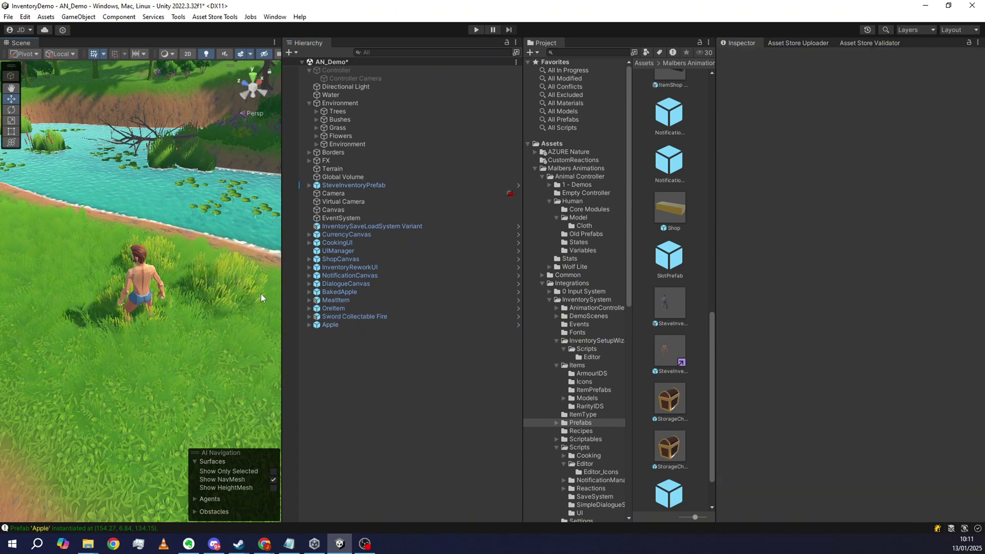
click(353, 326)
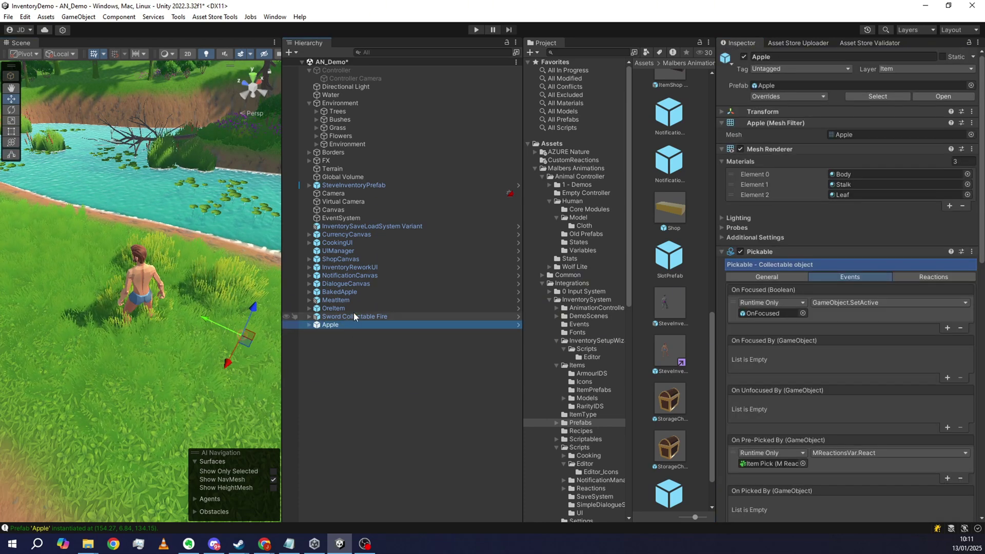
shift+click(358, 291)
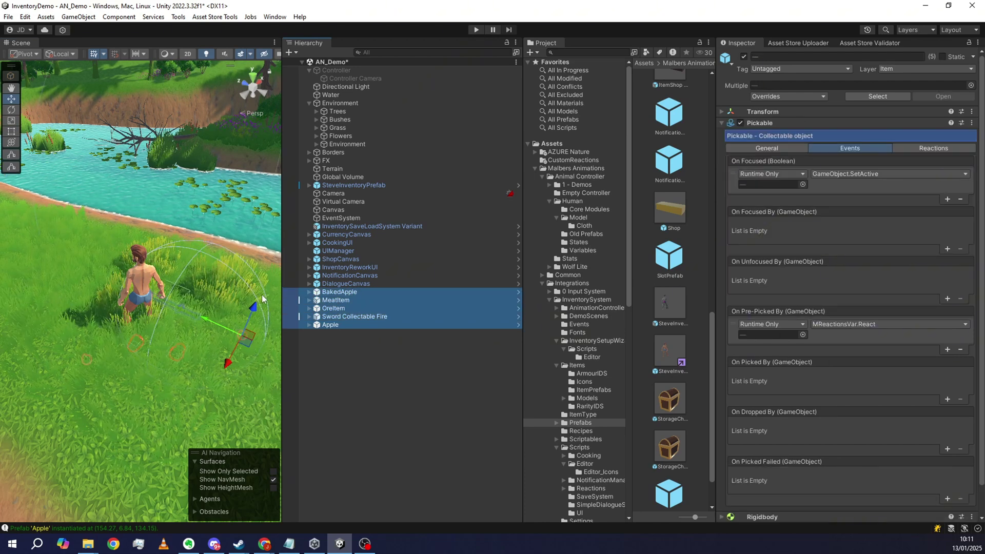
drag(253, 308, 58, 261)
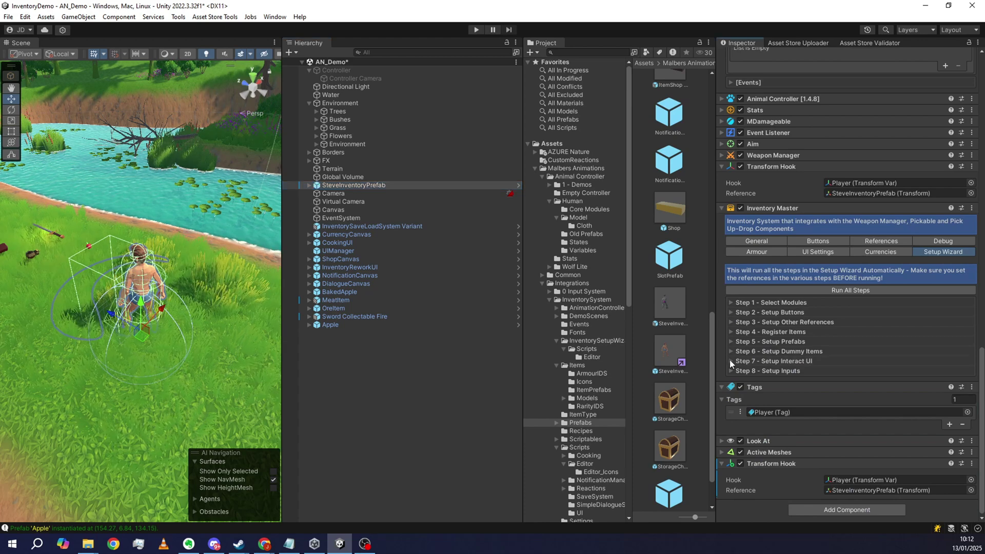
Set up the Interact UI on the main Canvas with wizard Step 7 and check the objects under Canvas
click(730, 360)
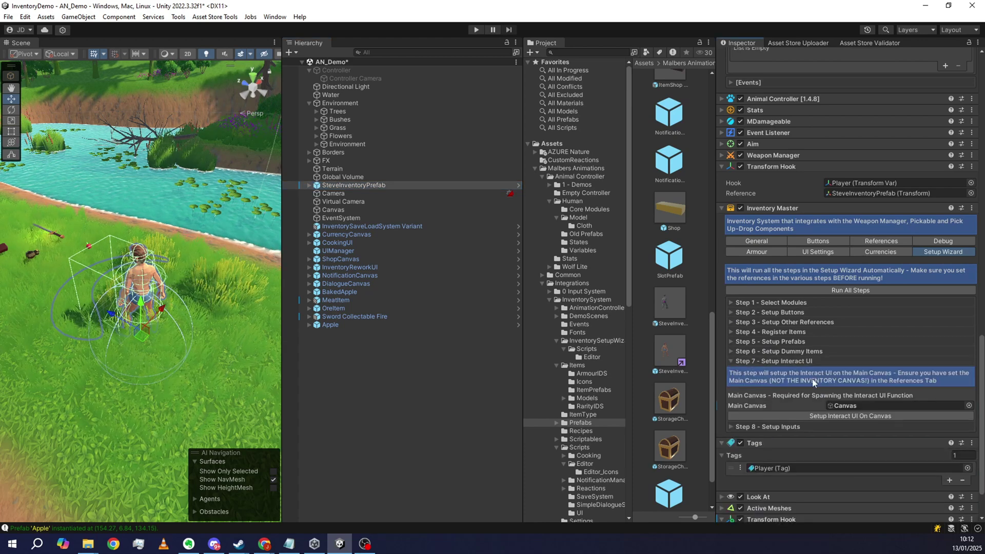
click(864, 416)
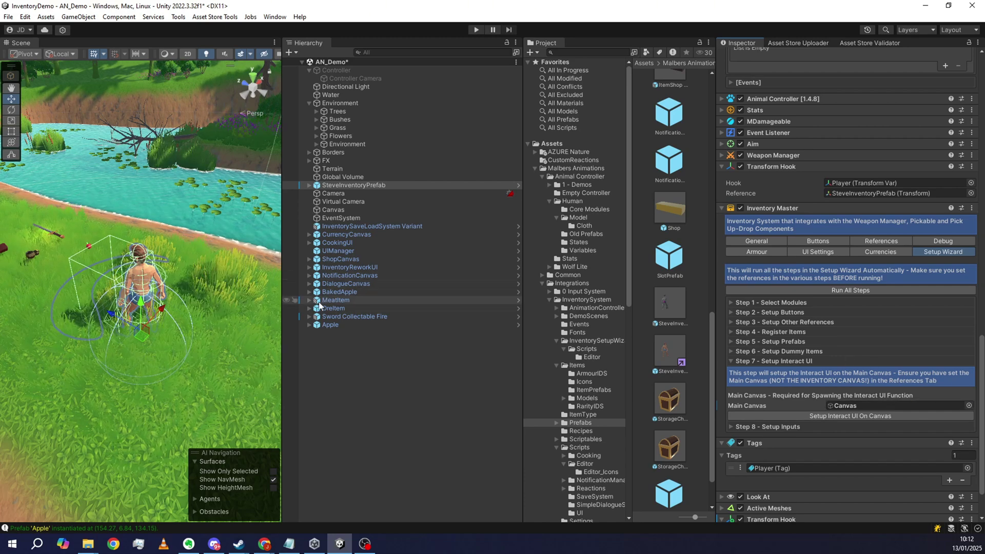
click(898, 416)
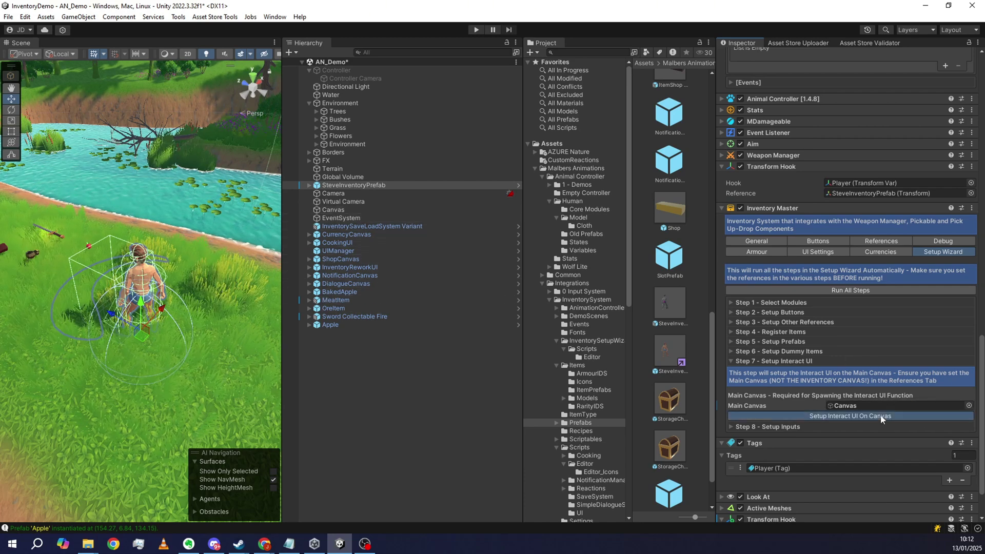
click(309, 210)
click(345, 218)
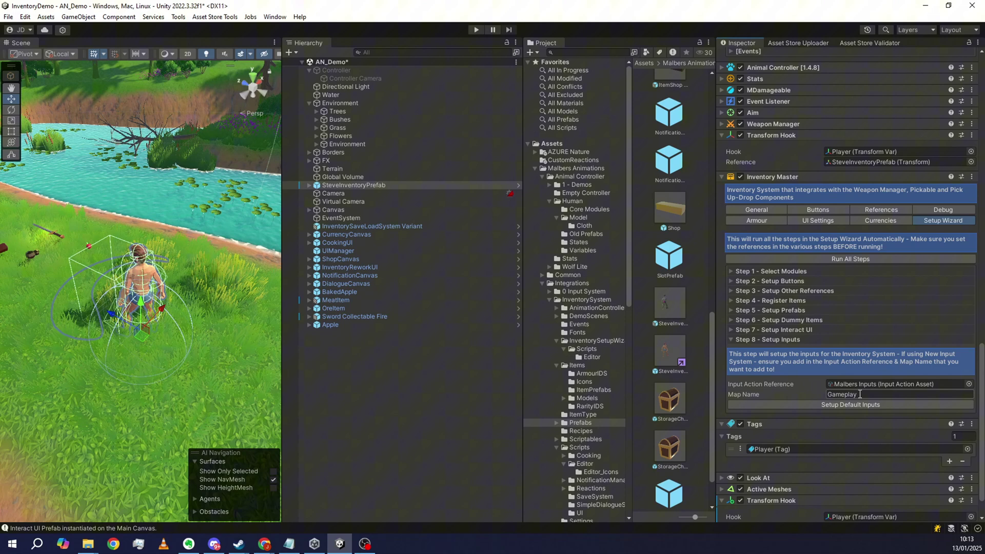
Check the Gameplay map name in wizard Step 8 and add an MInput Link component to SteveInventoryPrefab
click(862, 393)
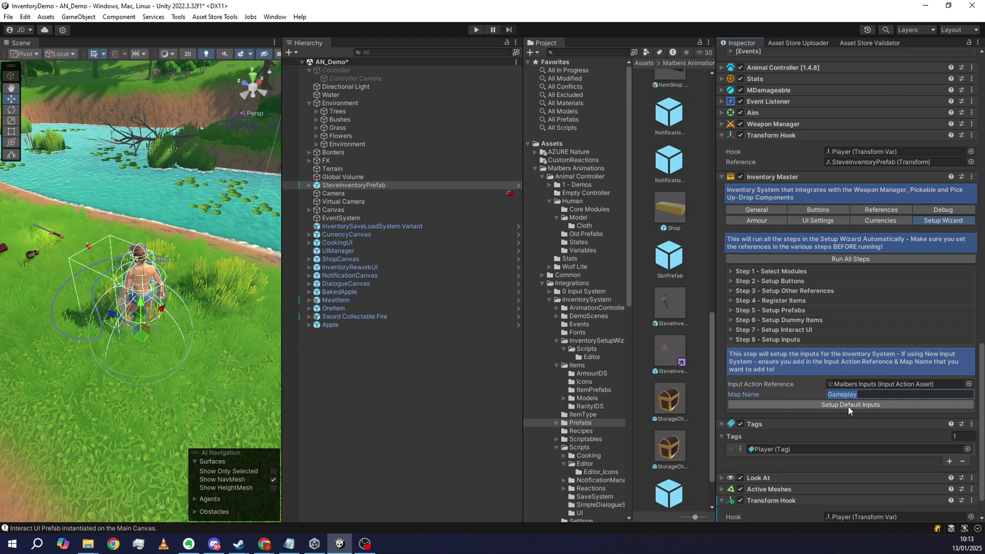
click(848, 405)
click(721, 424)
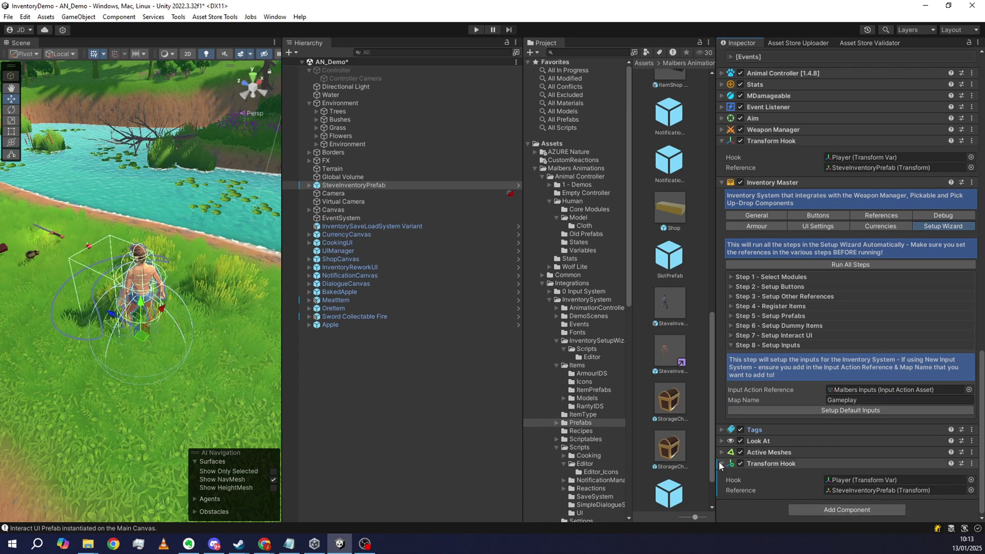
click(720, 463)
click(815, 508)
text(bra)
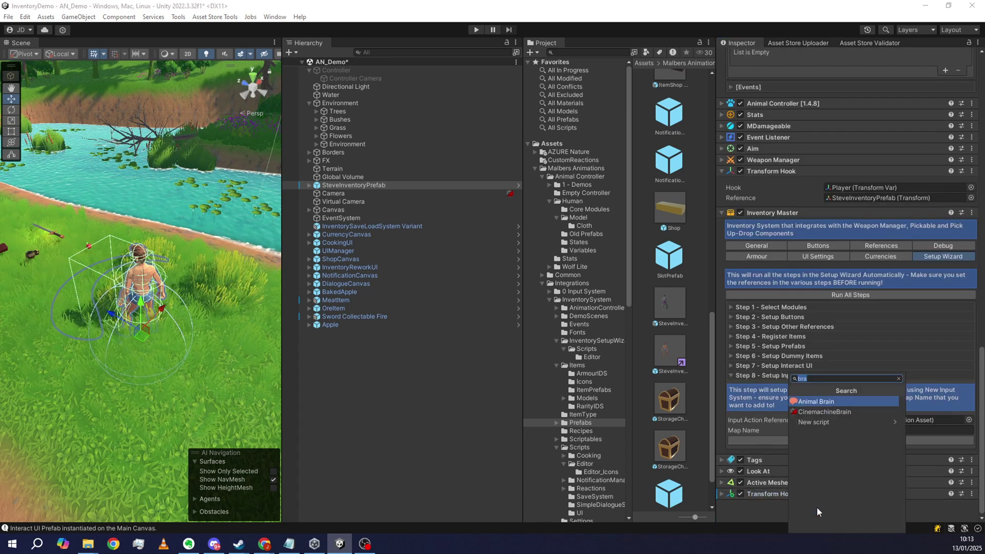
key(Escape)
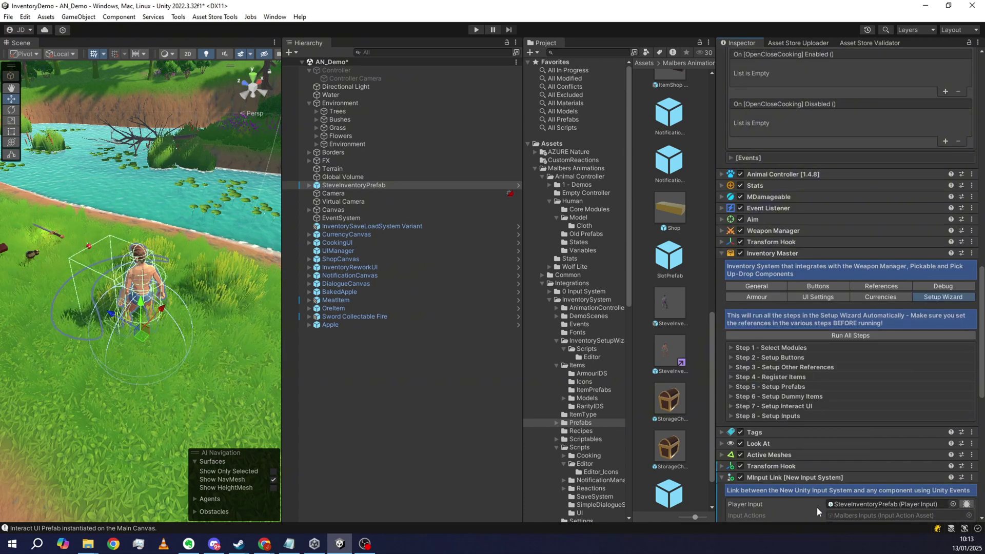
Review the MInput Link's Gameplay inputs and run Setup Default Inputs in wizard Step 8
scroll(831, 408, down, 5)
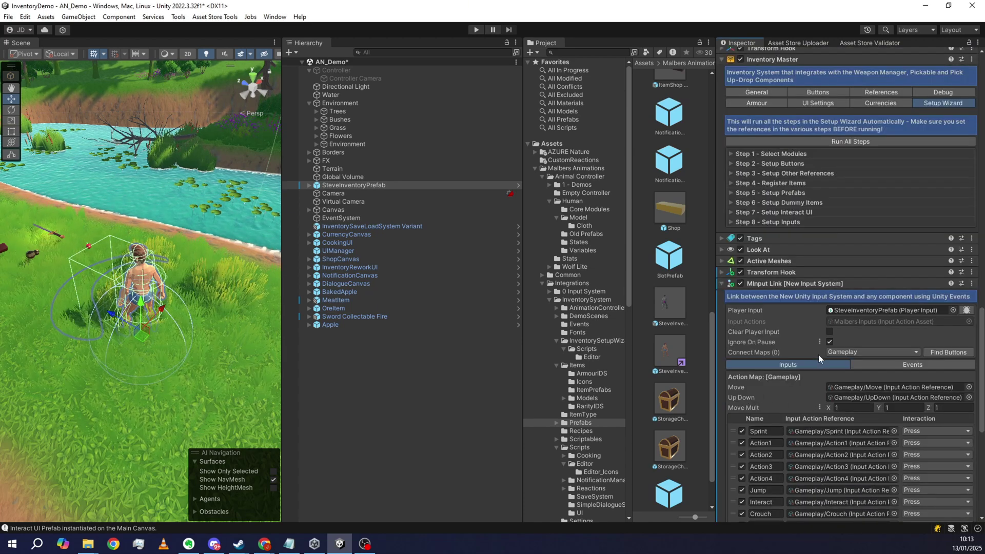
scroll(779, 371, down, 6)
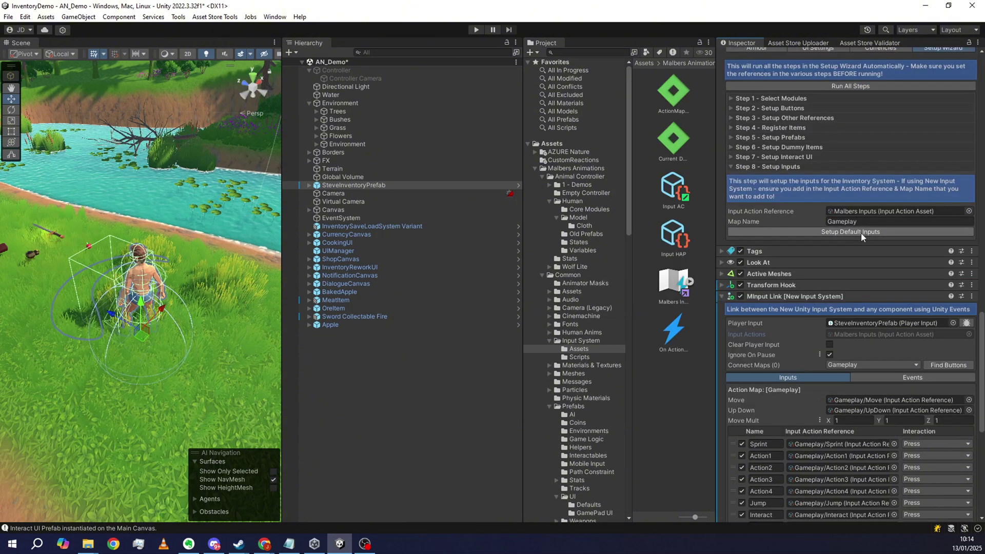
click(860, 233)
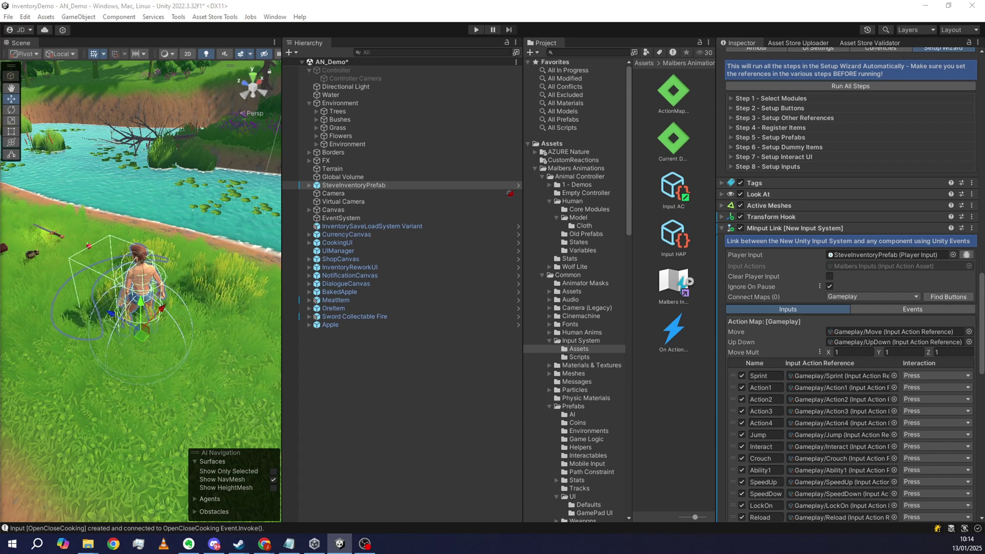
Check the console entries for the OpenCloseInventory and OpenCloseCooking inputs
click(134, 527)
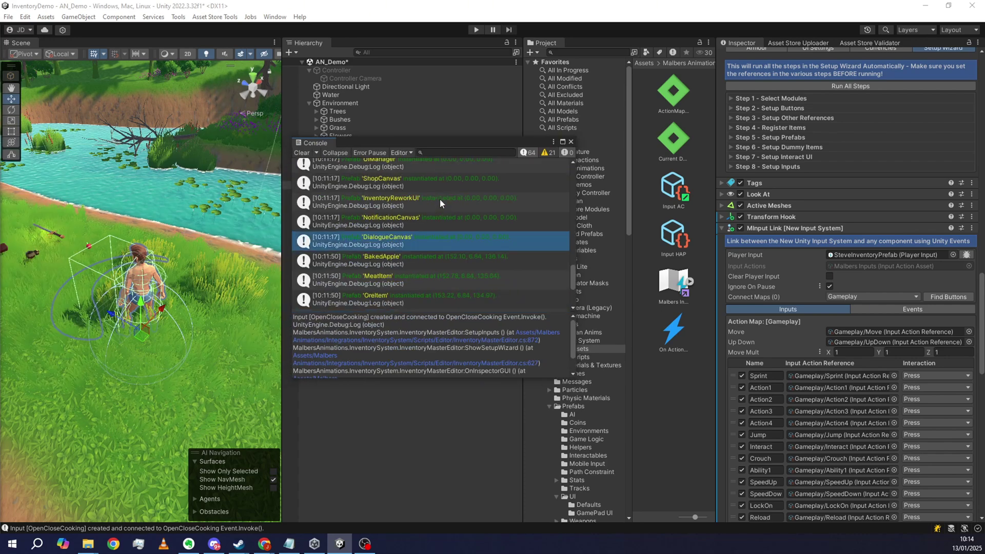
click(427, 294)
click(425, 266)
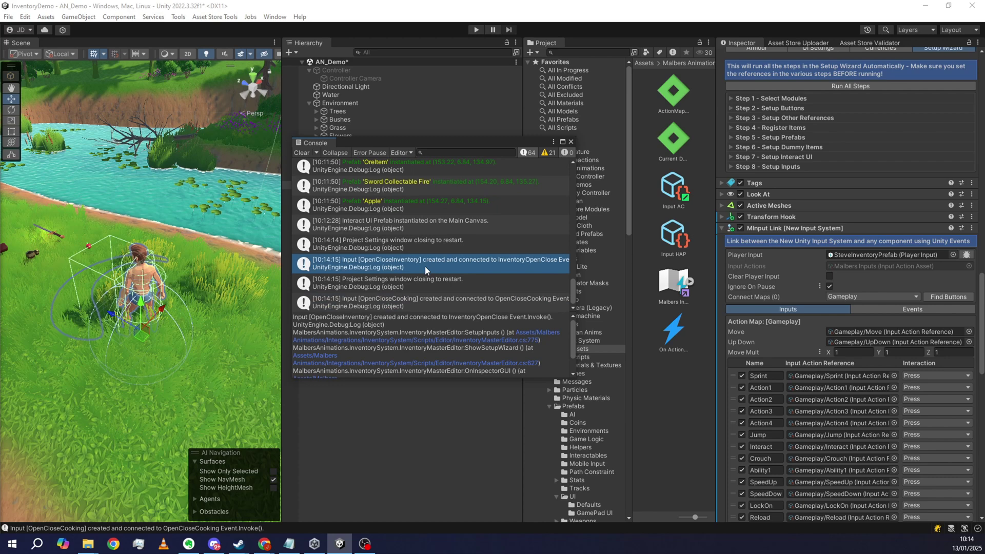
click(433, 300)
click(435, 272)
click(439, 300)
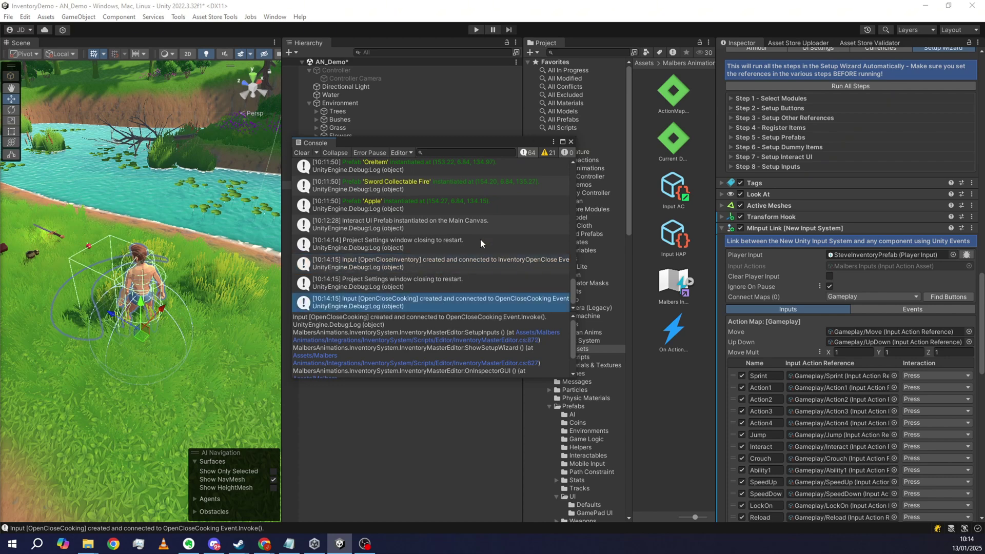
click(570, 142)
Inspect the OpenCloseInventory input's properties and the function assigned to its On Input Down event
scroll(836, 272, down, 3)
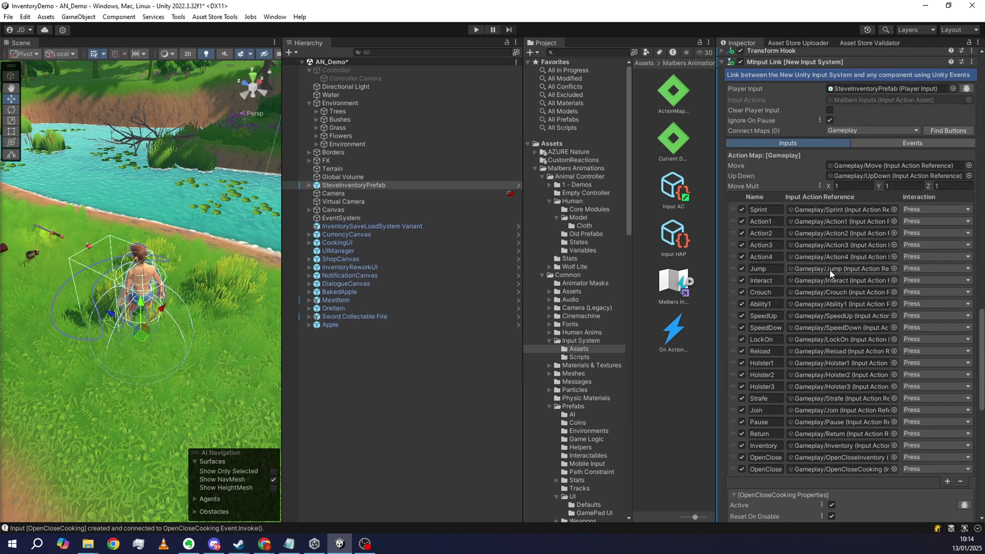
scroll(818, 291, down, 3)
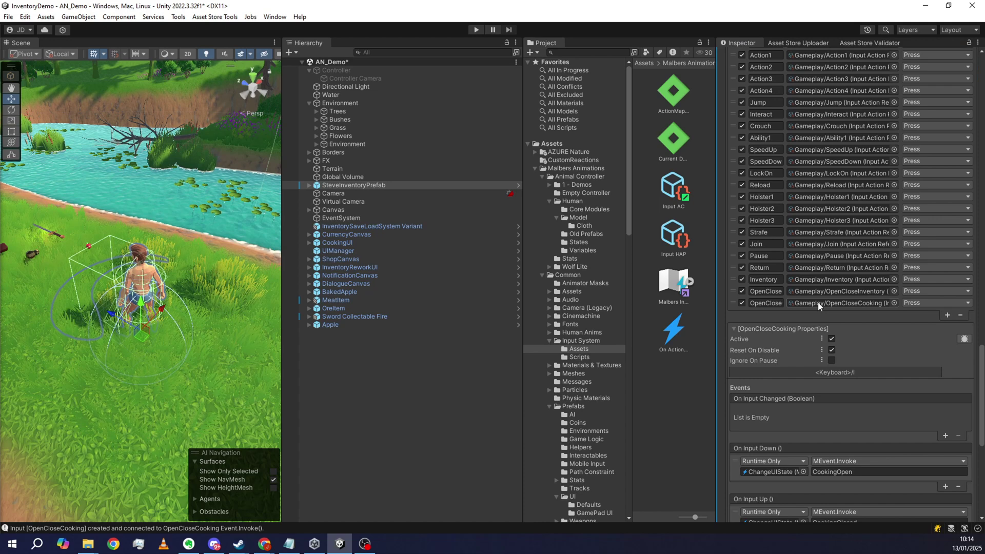
click(731, 291)
scroll(779, 390, down, 2)
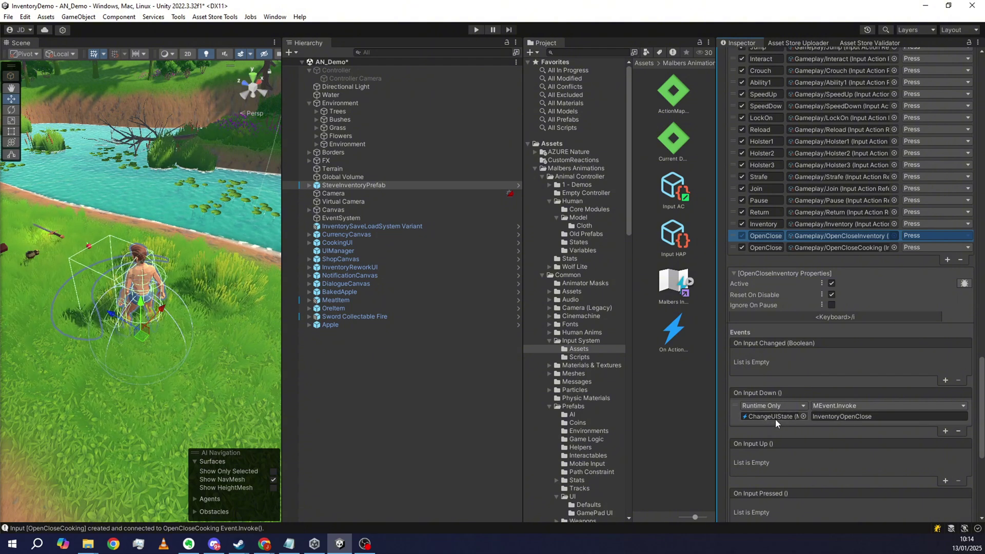
click(861, 405)
mouse_move(866, 432)
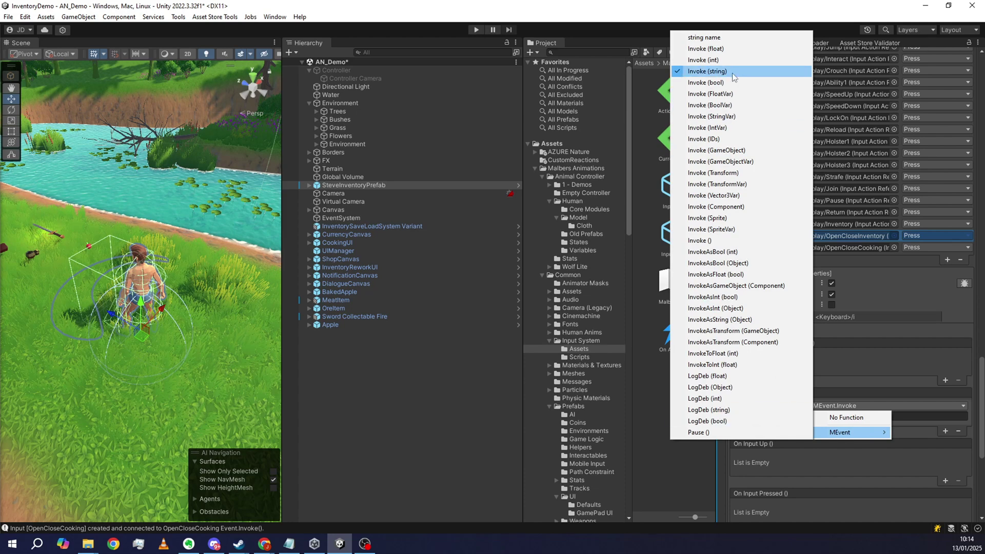
click(873, 362)
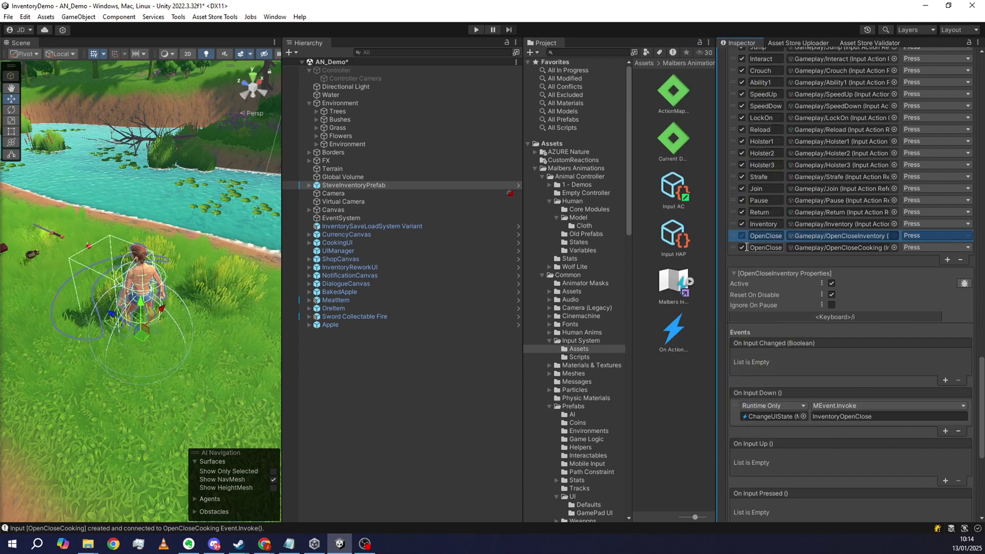
Inspect the OpenCloseCooking input's events and the function assigned to its On Input Down event
click(731, 247)
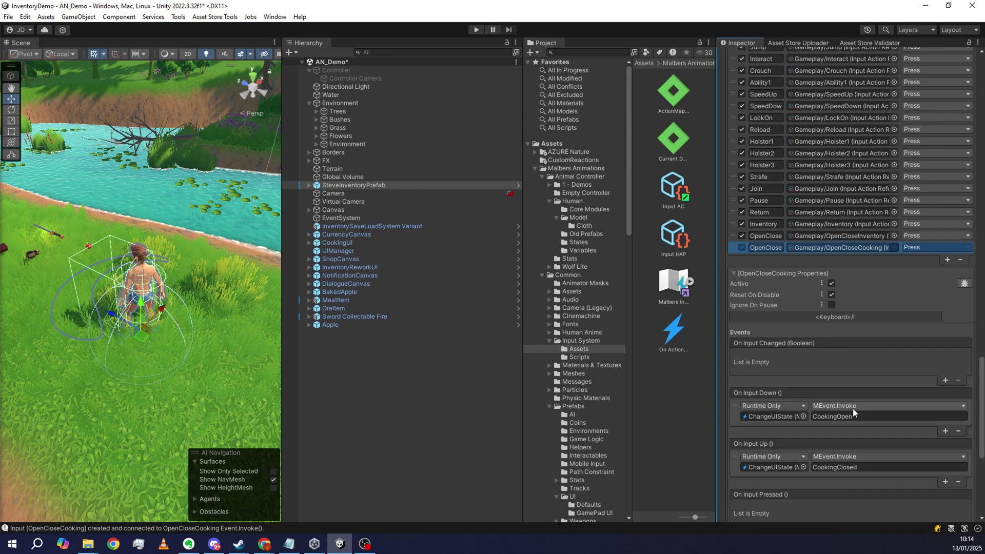
click(853, 406)
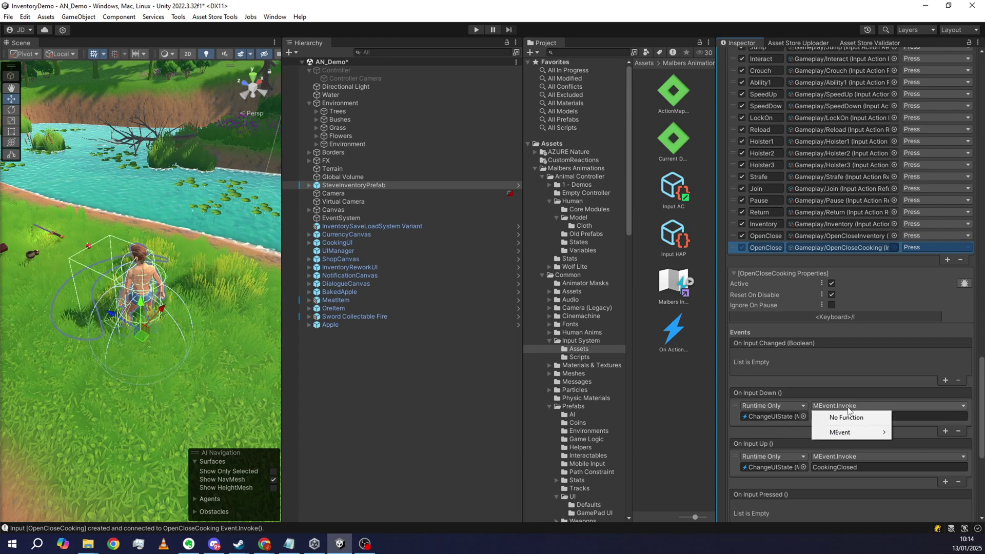
mouse_move(853, 431)
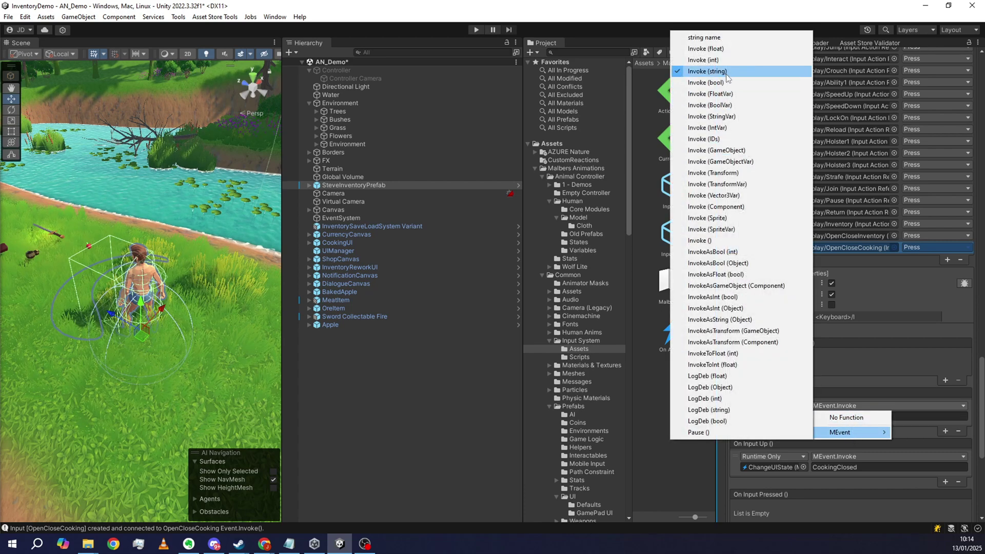
click(875, 363)
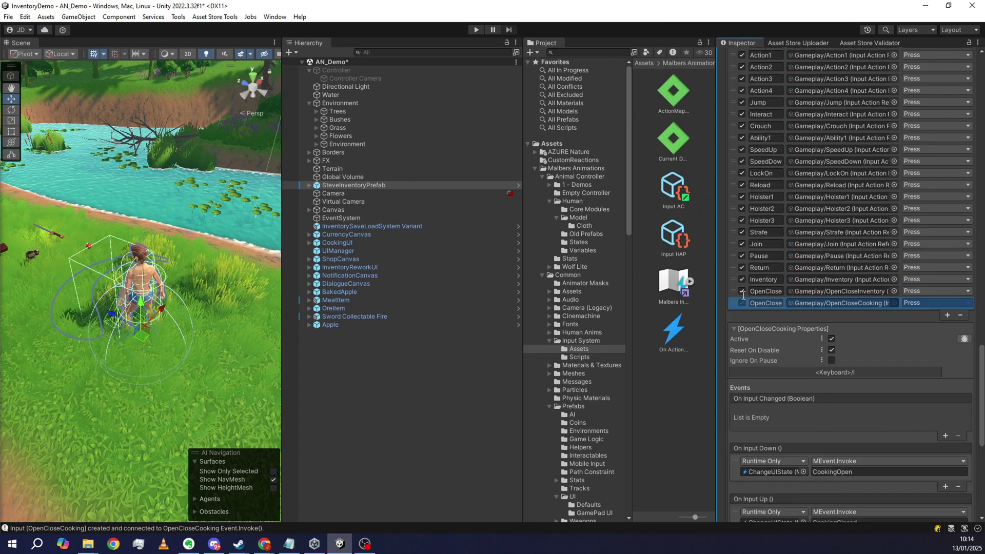
View the input action references available for the OpenCloseInventory input
click(894, 236)
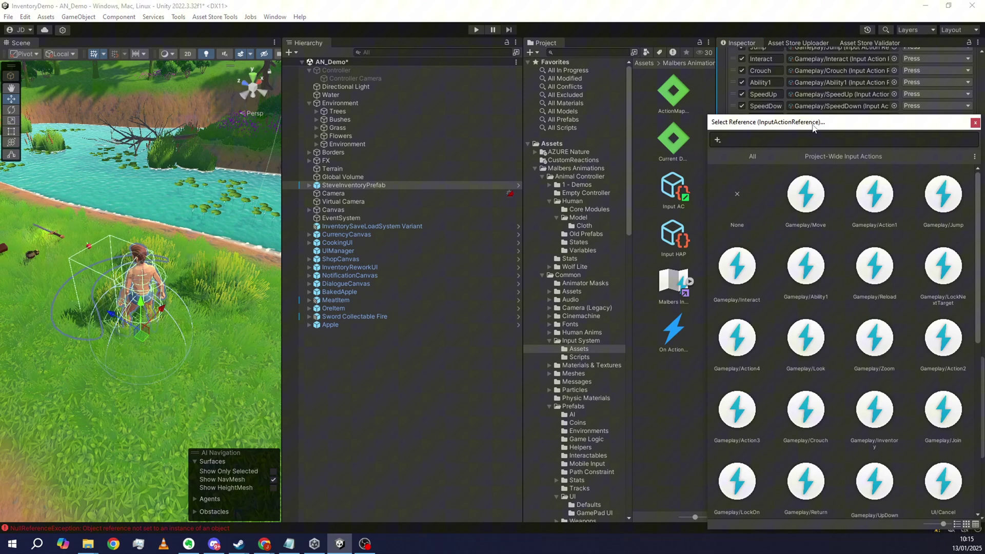
drag(782, 122, 333, 94)
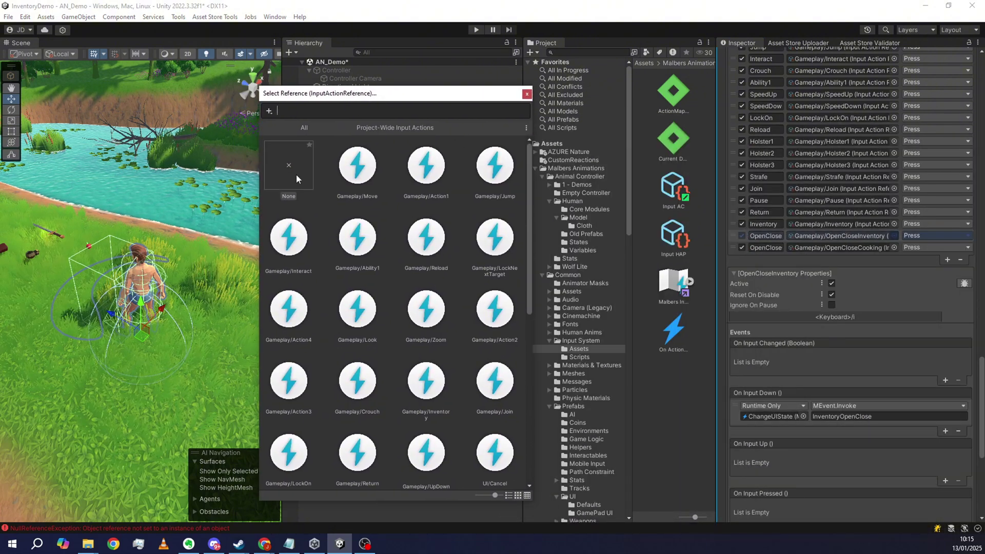
click(296, 174)
click(526, 94)
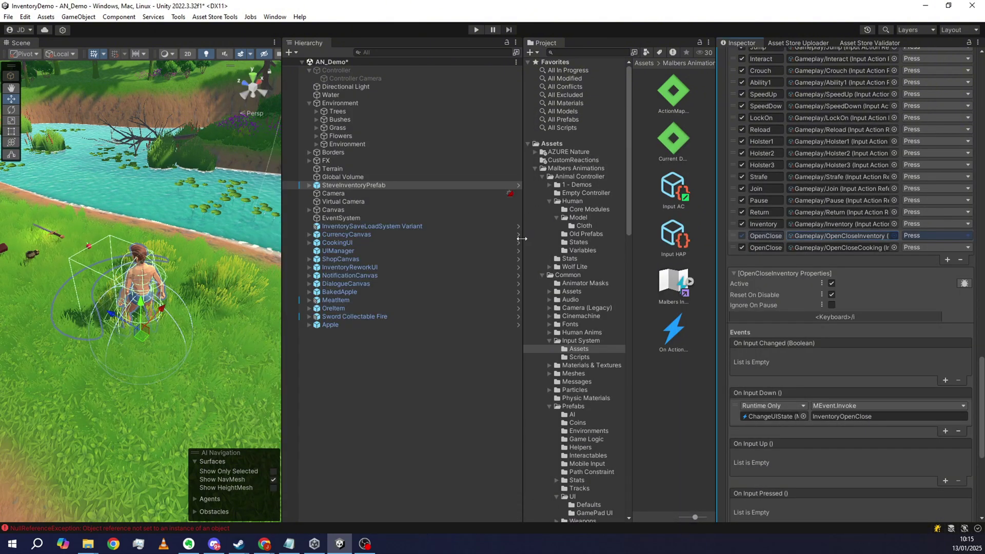
Examine the details of the first NullReferenceException error in the console
click(364, 493)
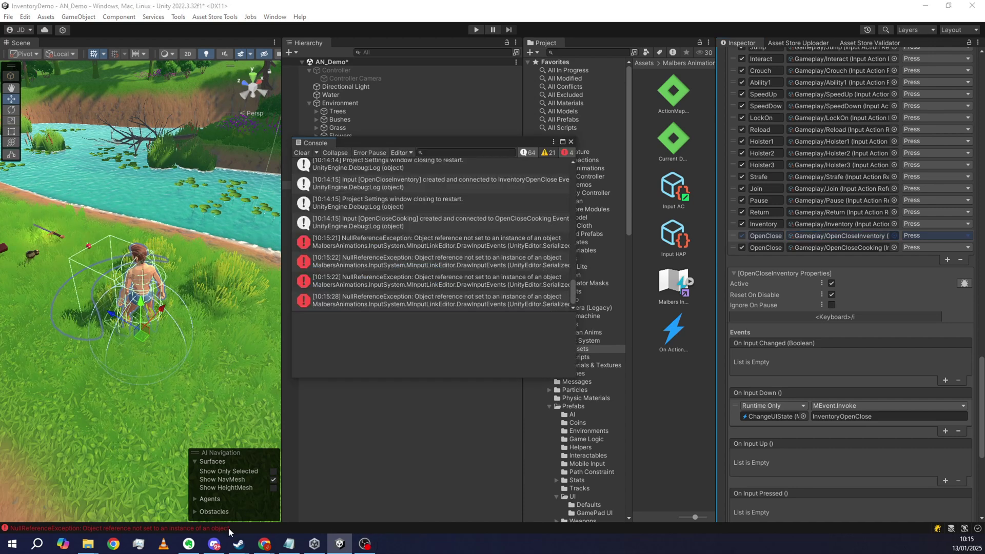
click(452, 245)
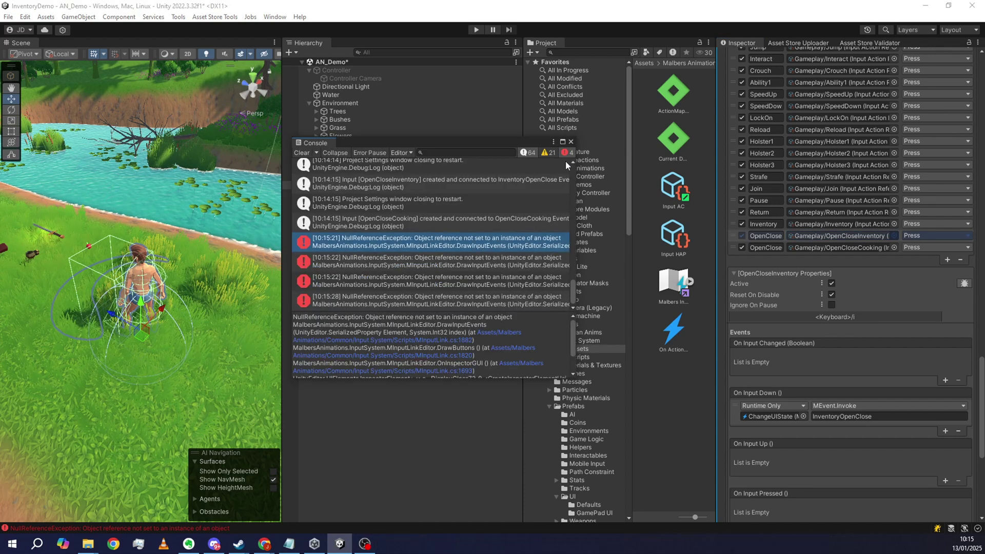
click(571, 142)
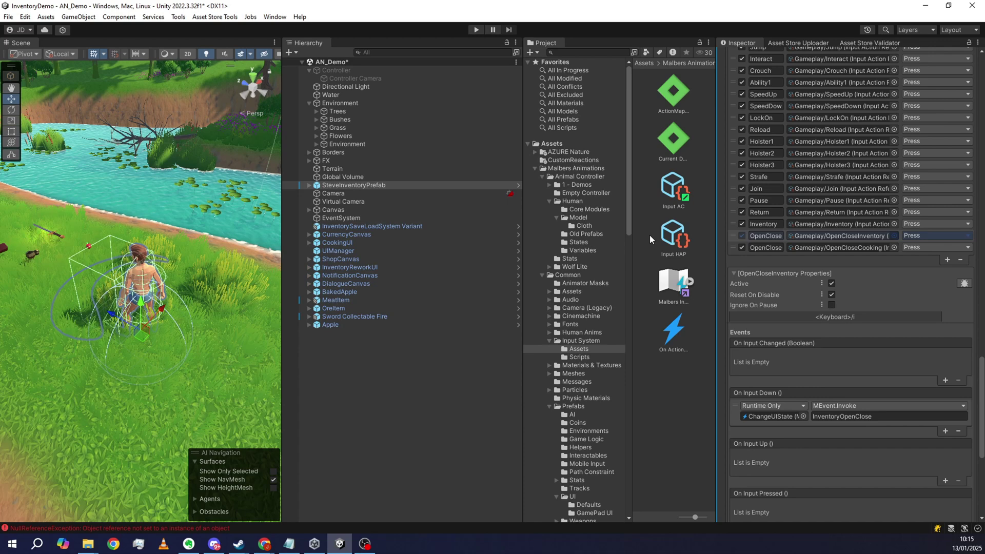
key(ctrl+shift+c)
click(456, 252)
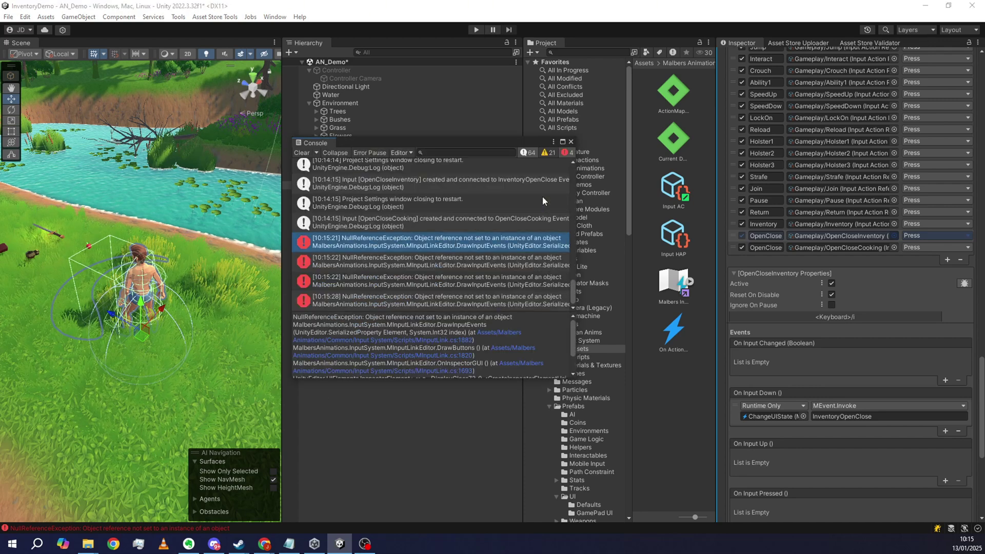
Delete the OpenCloseInventory and OpenCloseCooking actions from the Gameplay action map in the project-wide Input Actions
click(571, 141)
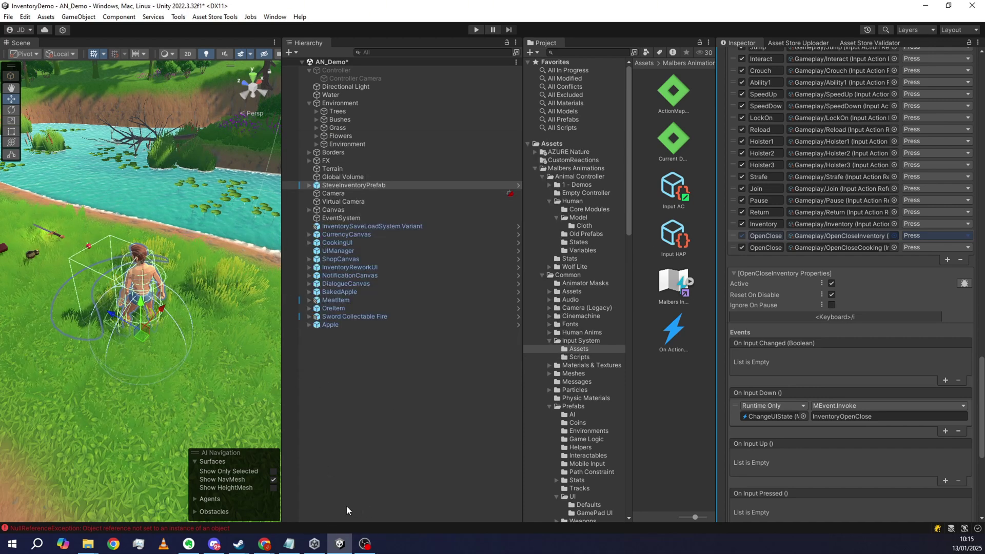
click(25, 17)
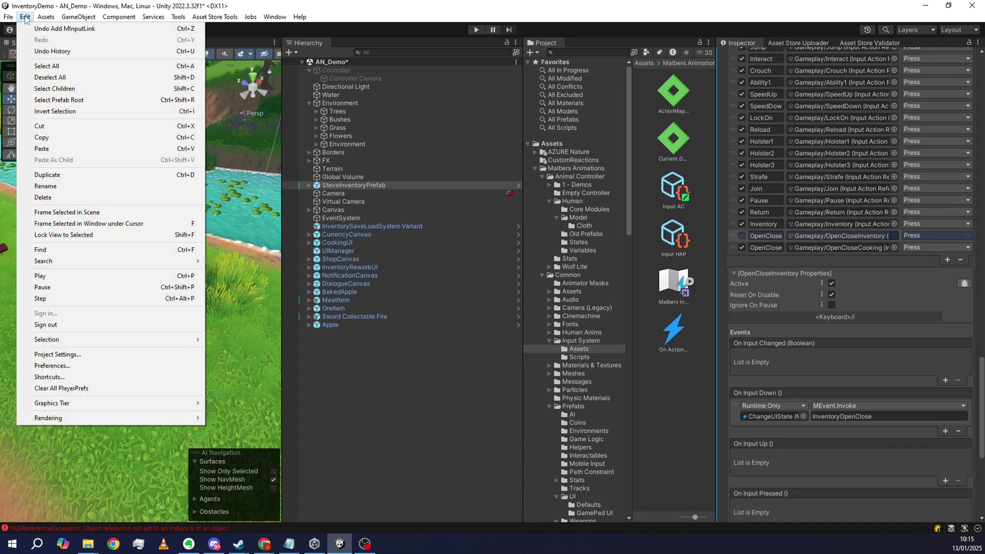
click(68, 354)
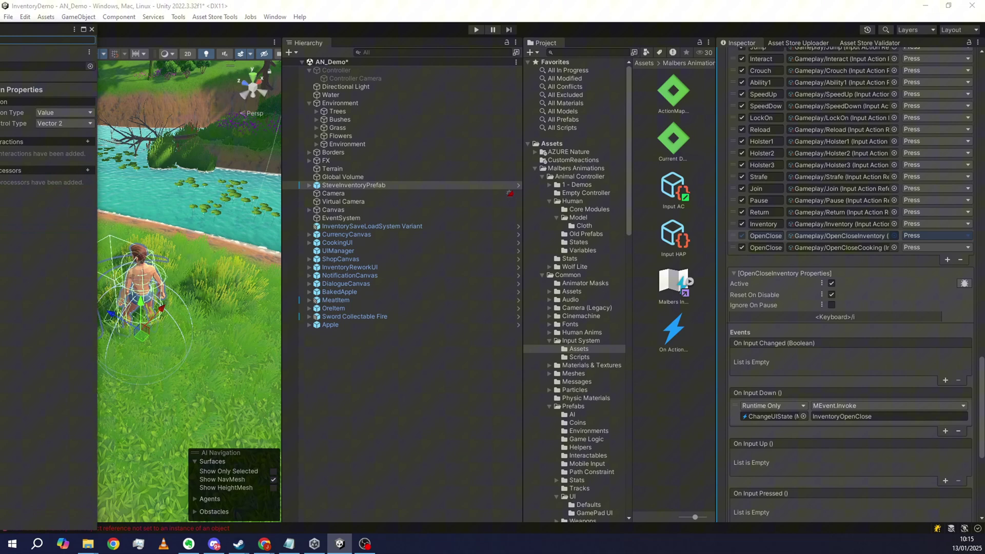
drag(199, 36, 485, 28)
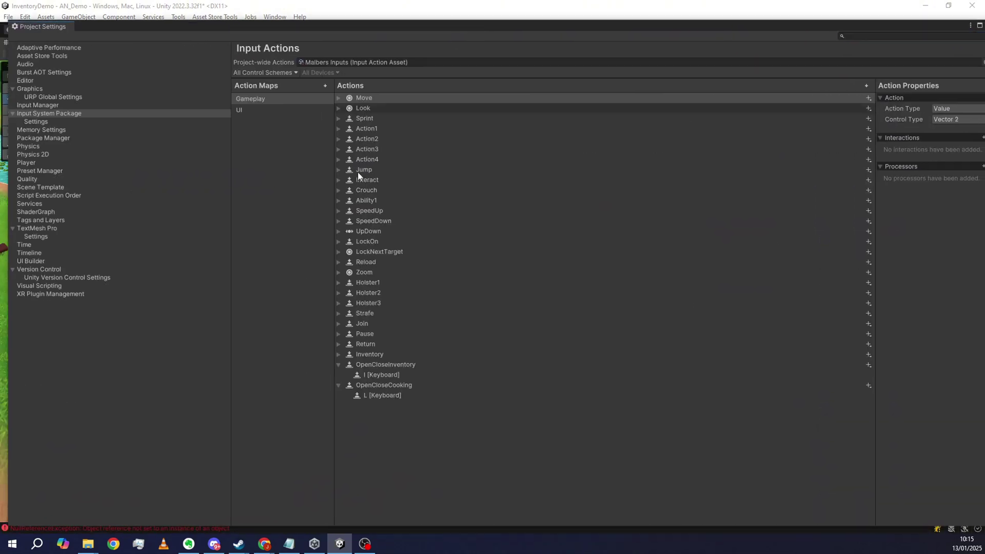
click(401, 364)
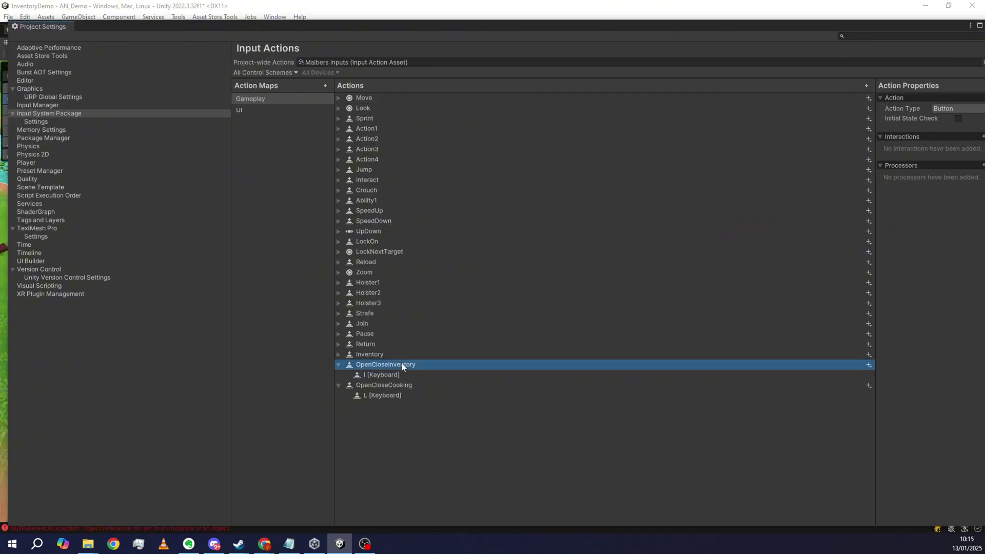
key(Delete)
key(Delete)
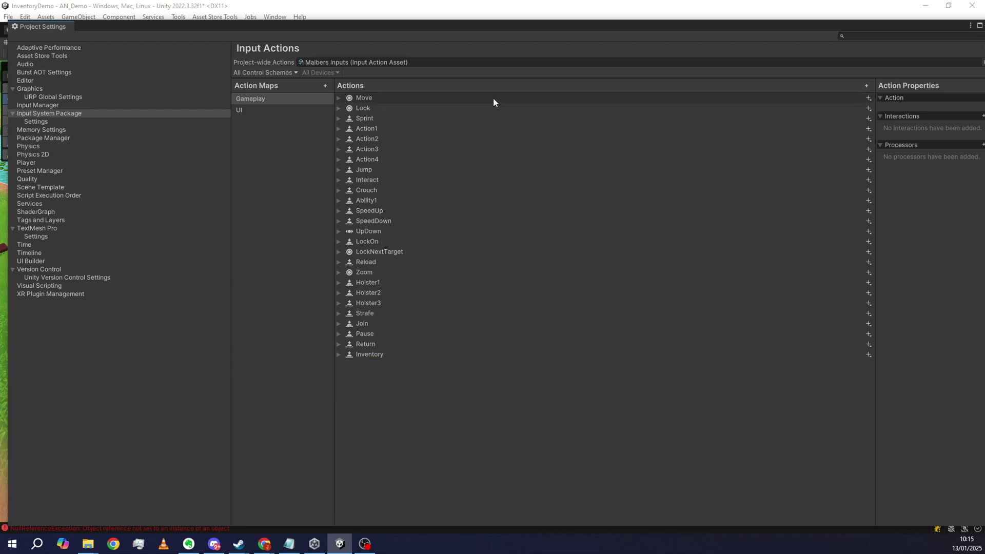
drag(479, 25, 0, 27)
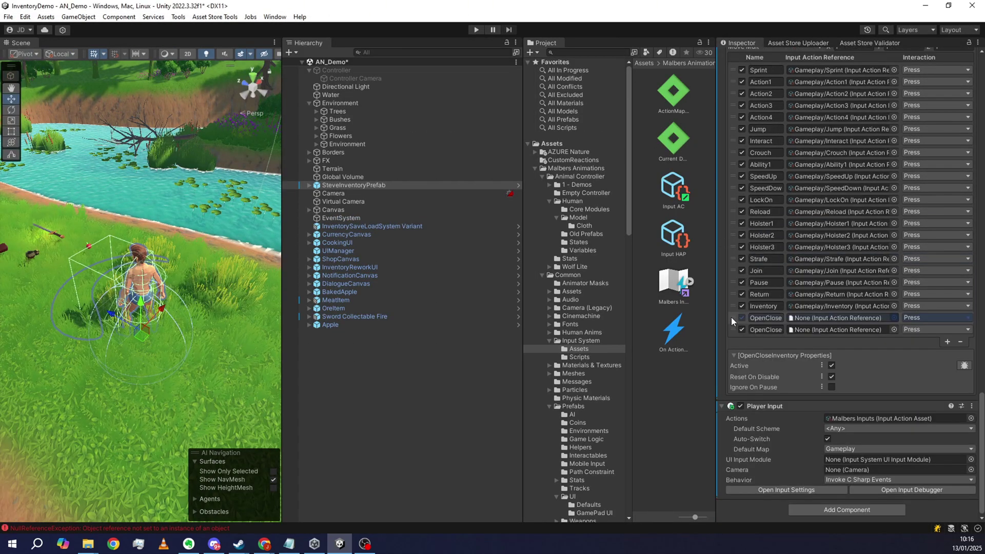
Remove the OpenCloseInventory and OpenCloseCooking entries from the MInput Link inputs list on SteveInventoryPrefab
click(738, 318)
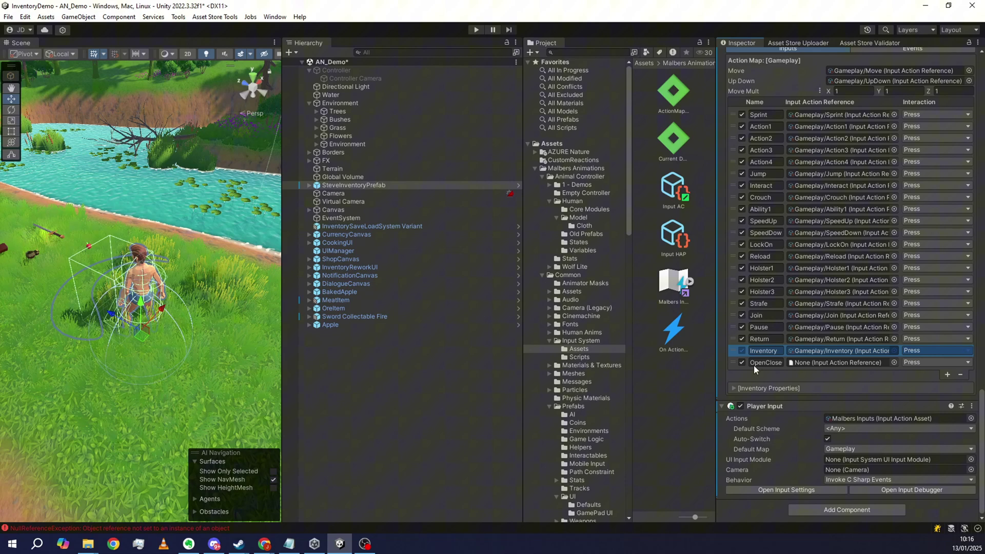
click(731, 362)
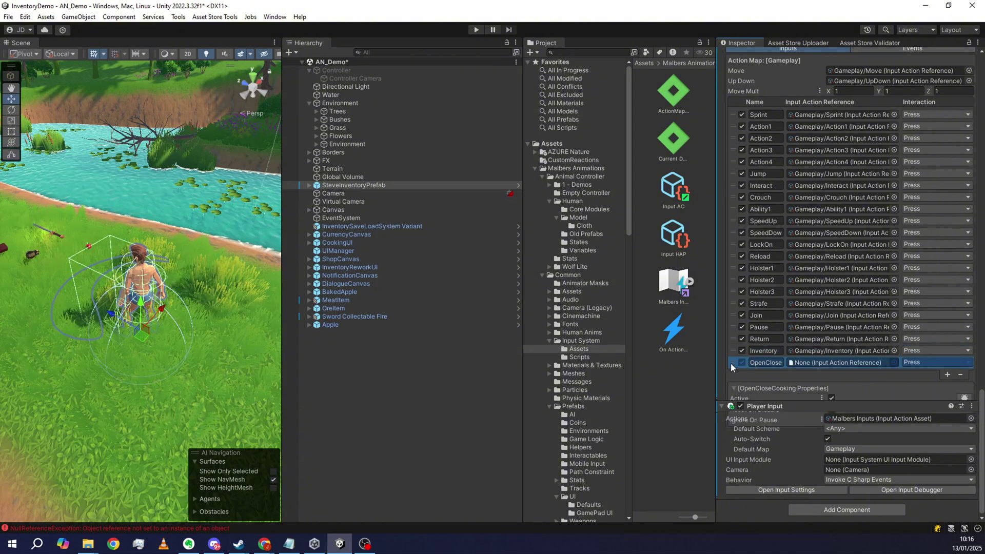
click(960, 375)
Run Setup Default Inputs in Step 8 of the Inventory Master wizard with Malbers Inputs and the Gameplay map
scroll(766, 209, up, 10)
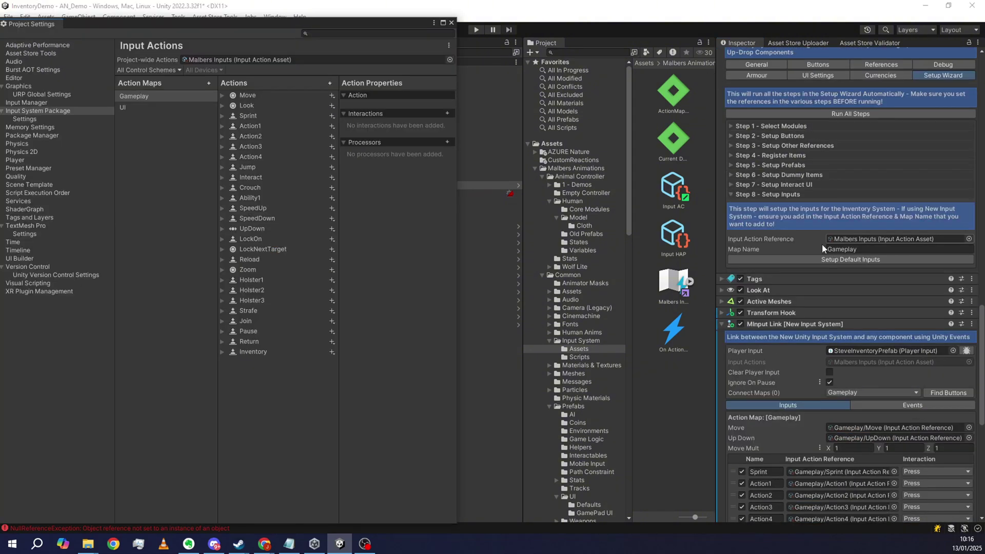
scroll(815, 256, up, 1)
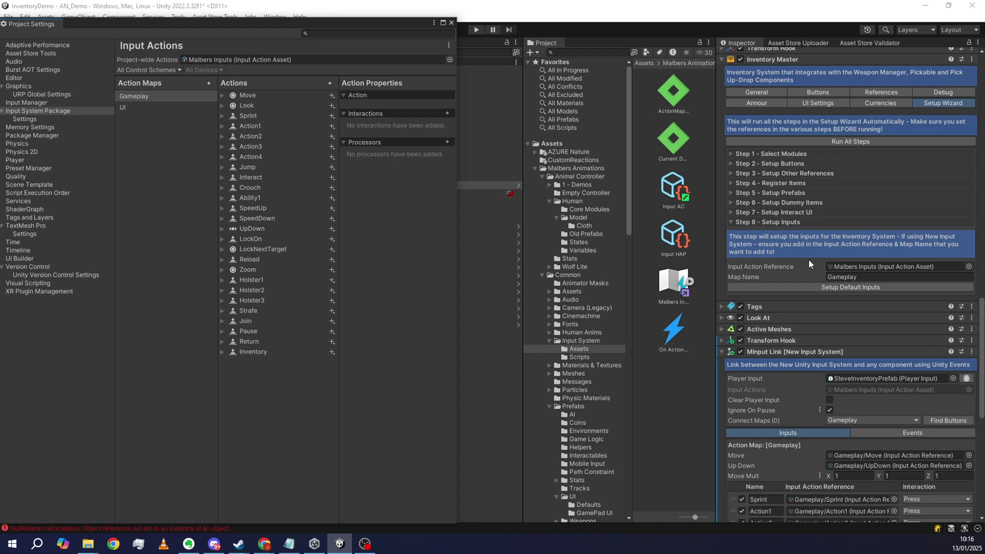
click(823, 287)
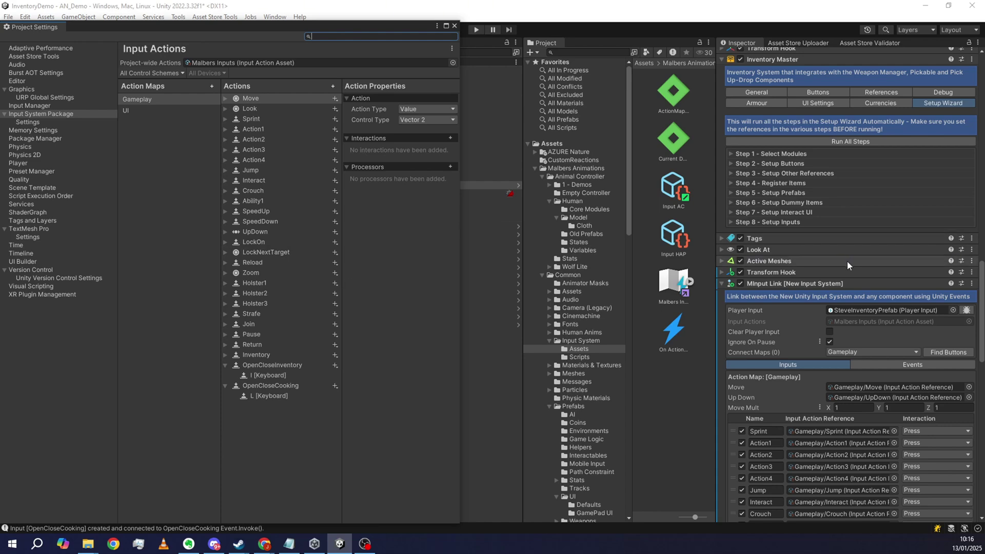
Inspect the OpenCloseInventory and OpenCloseCooking entries and their action references in the MInput Link list
scroll(841, 267, down, 5)
scroll(761, 488, down, 2)
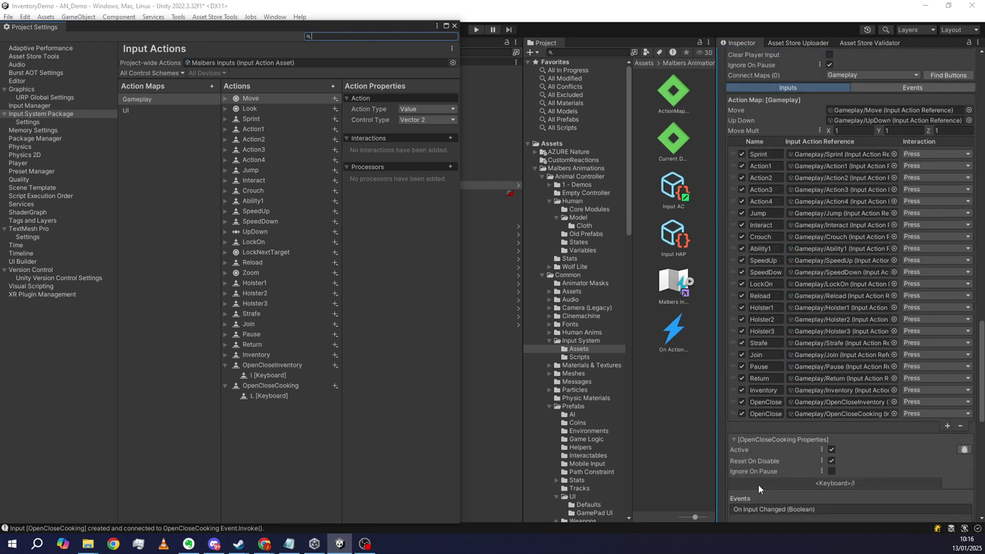
click(733, 405)
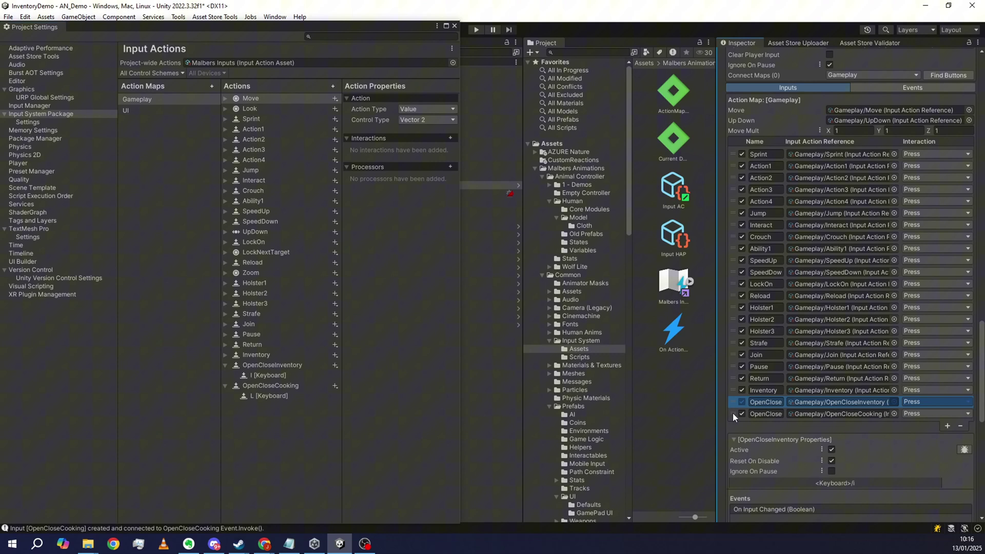
click(734, 416)
click(733, 405)
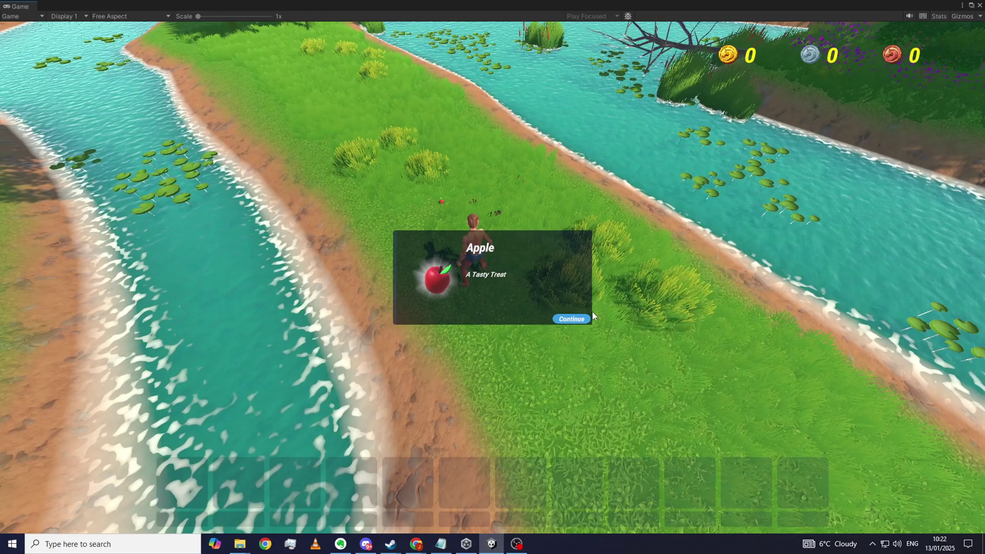
Collect the apple, baked apple, iron ore, meat and axe in the running demo, dismissing each item notification
click(579, 319)
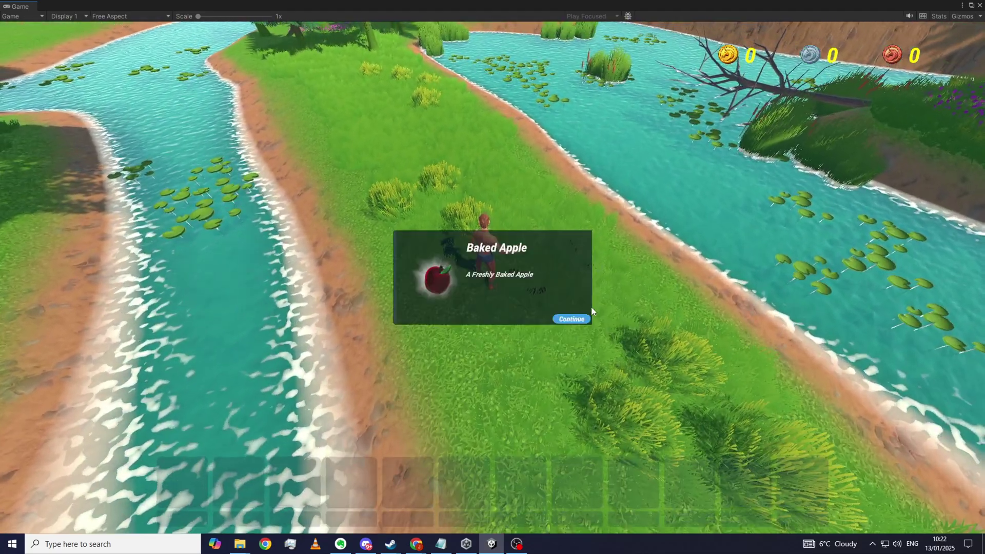
click(578, 319)
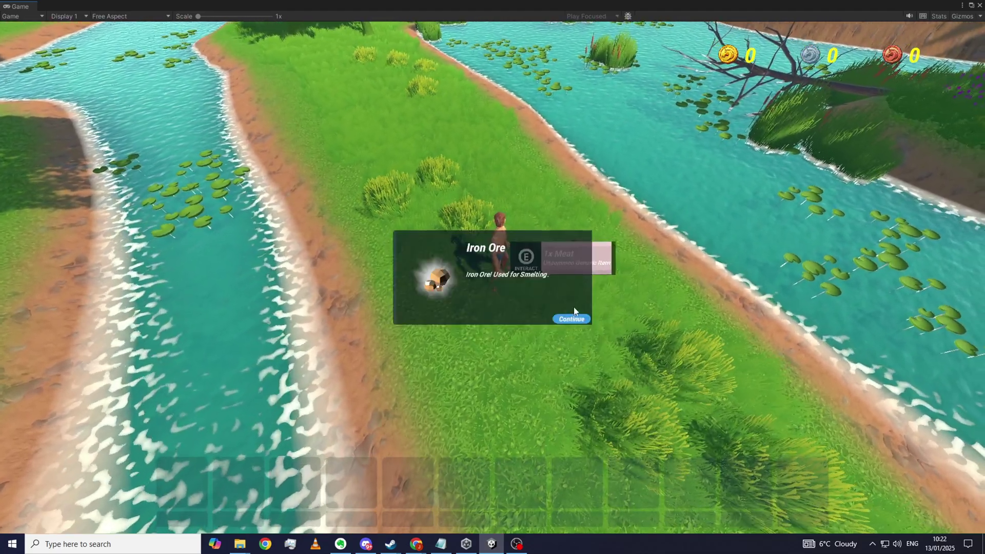
click(576, 322)
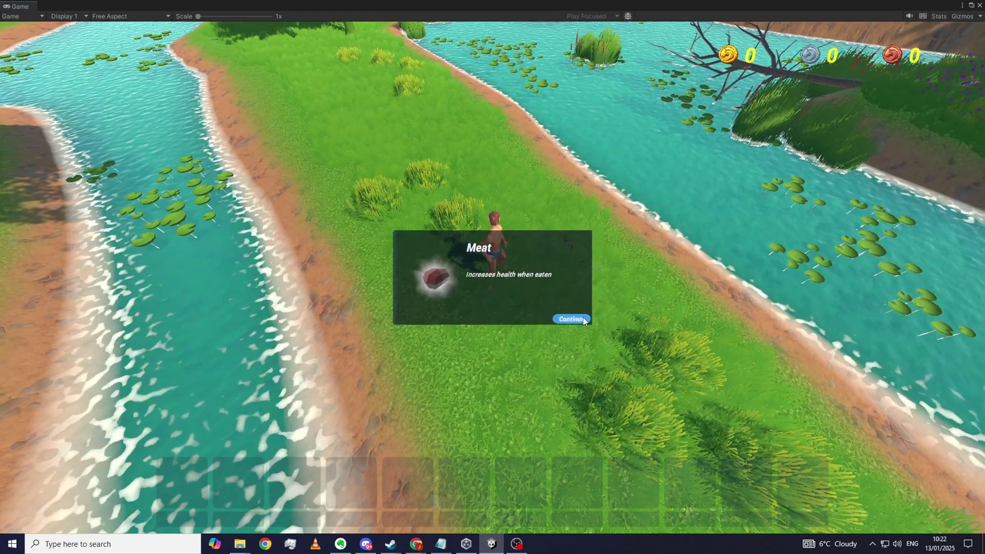
click(578, 318)
key(e)
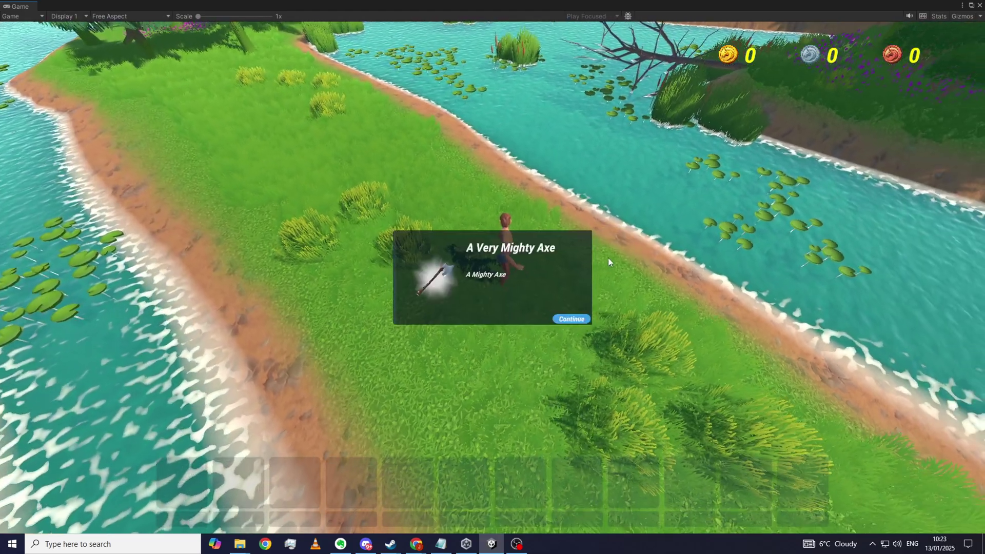
click(570, 318)
Open the in-game inventory and view the collected items in the Weapons and General categories
key(i)
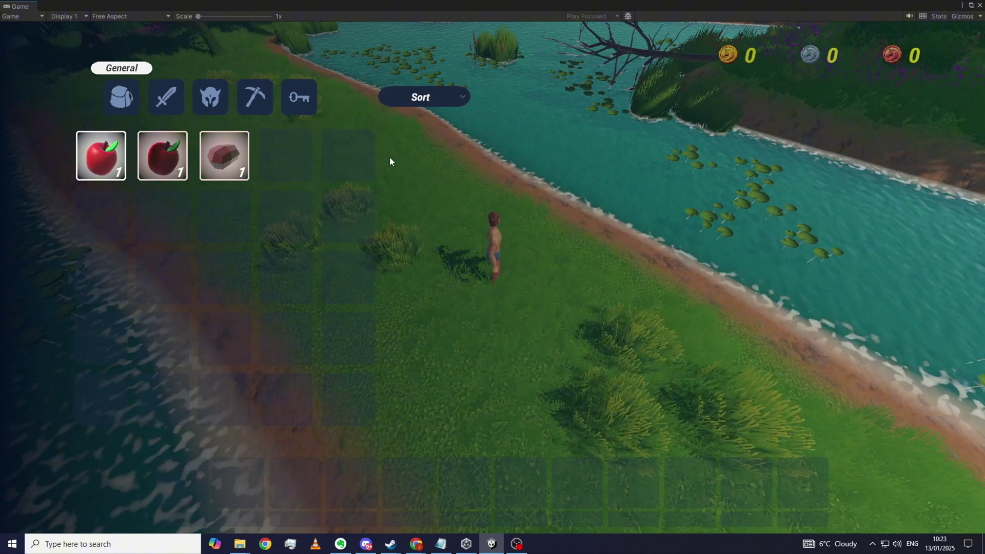
click(164, 97)
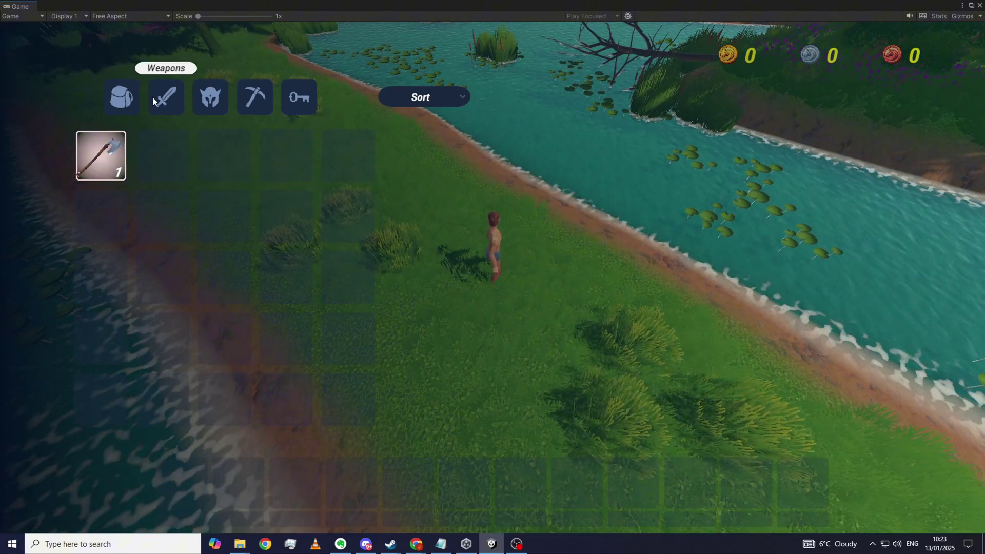
mouse_move(96, 163)
click(121, 97)
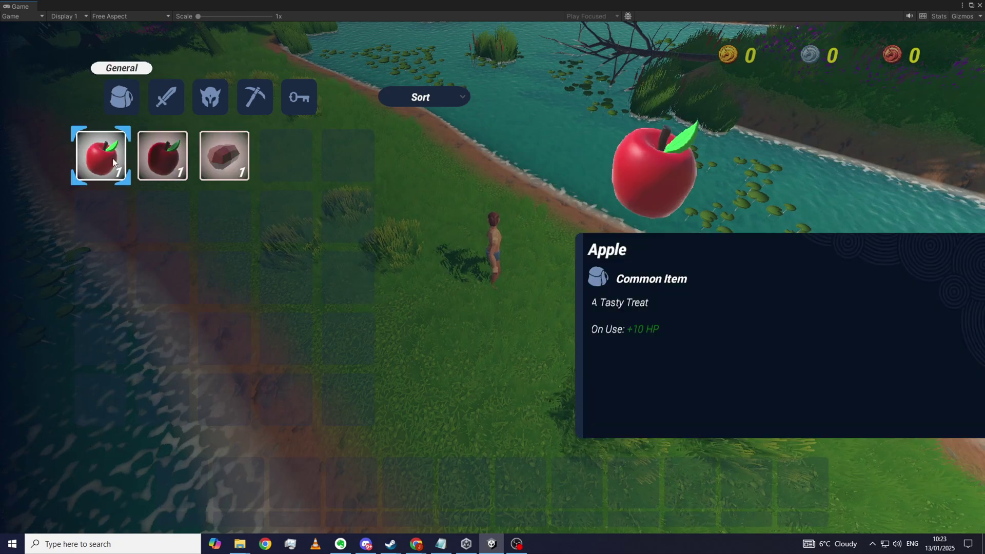
mouse_move(228, 164)
mouse_move(78, 163)
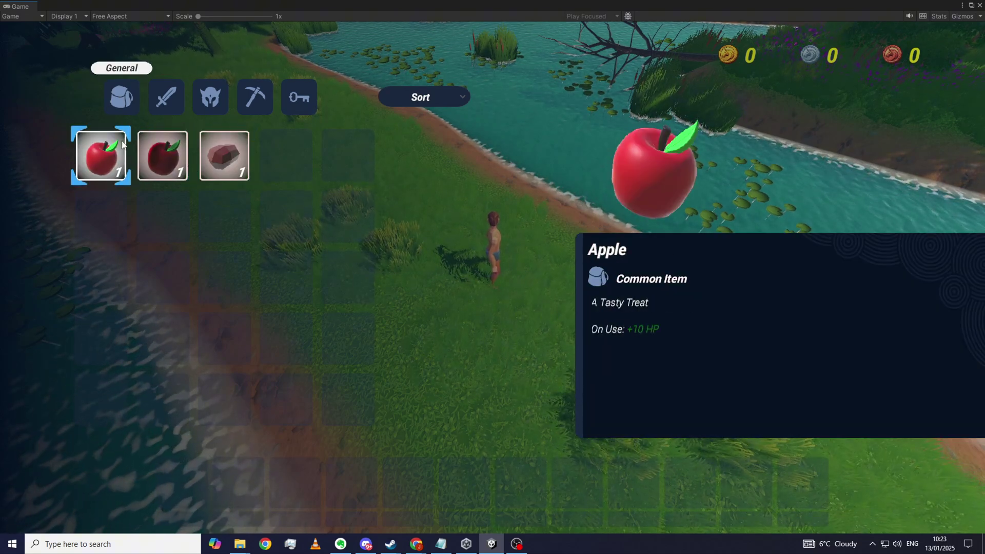
Equip A Very Mighty Axe from the Weapons category and close the inventory
click(177, 98)
right_click(115, 158)
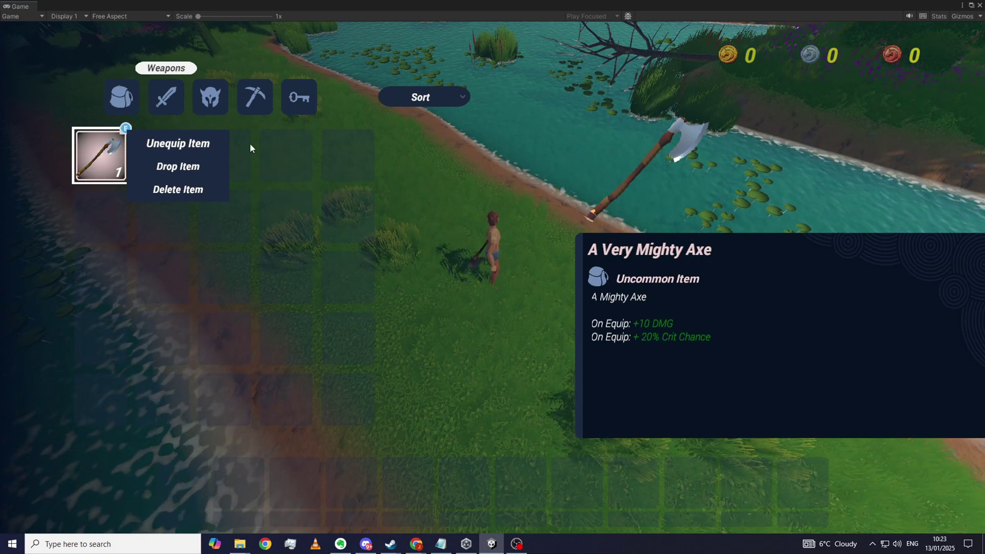
key(i)
Test the equipped axe by moving the character around the grass and attacking several times
key(s)
key(a)
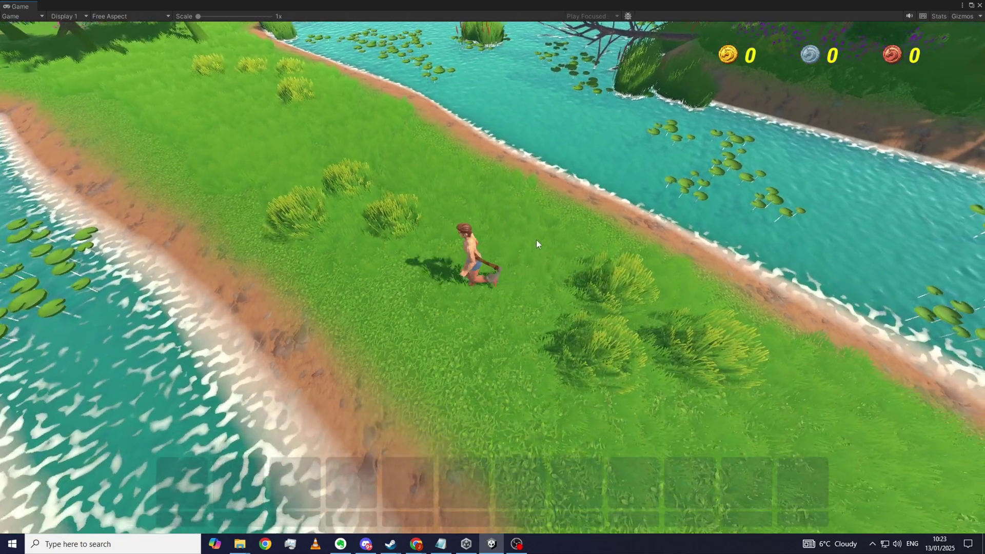
key(w)
key(d)
click(534, 239)
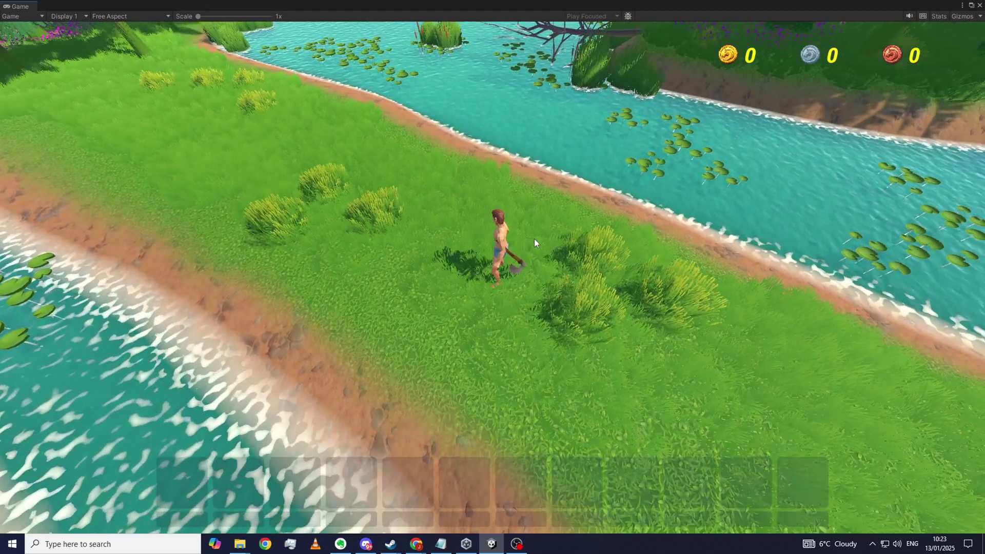
key(w)
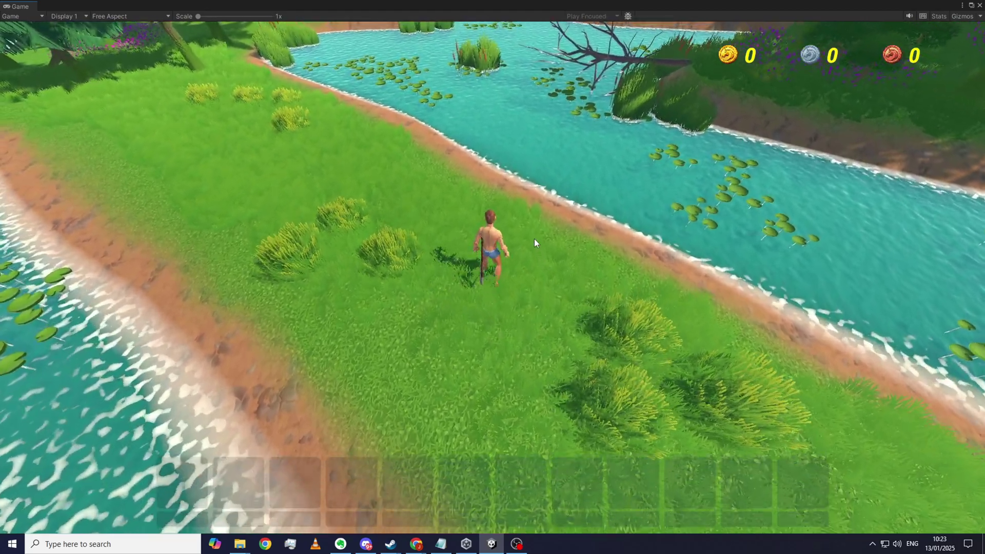
click(534, 238)
key(w)
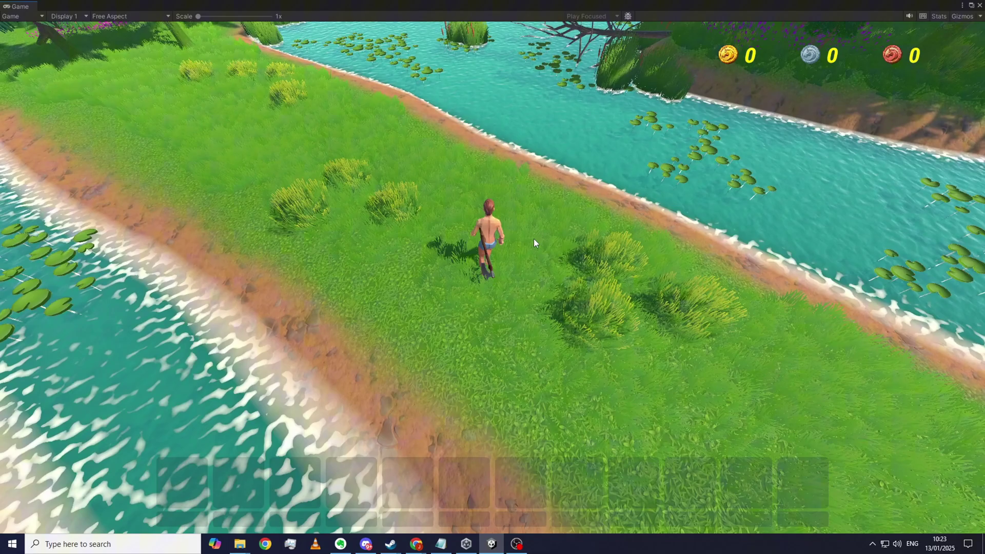
key(d)
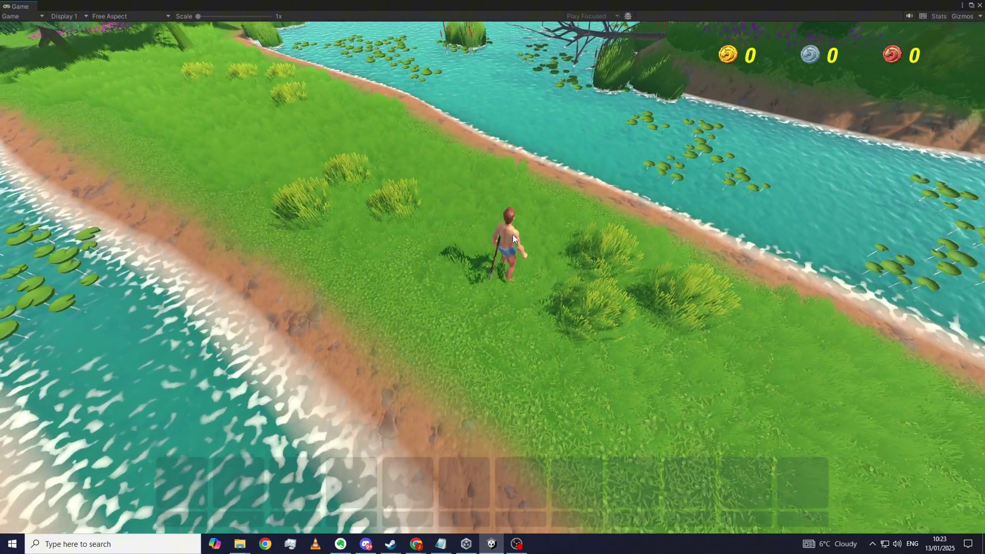
key(w)
key(w)
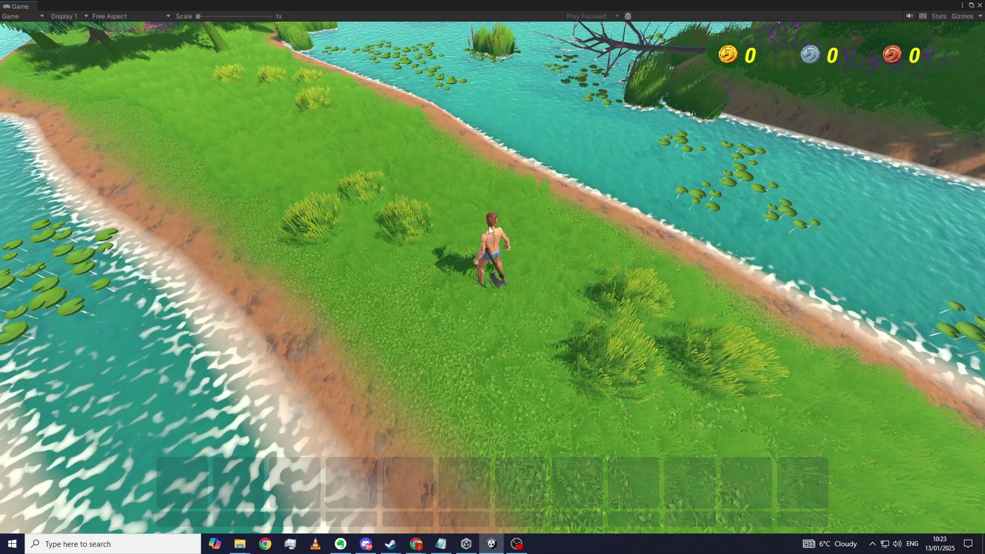
click(488, 226)
key(s)
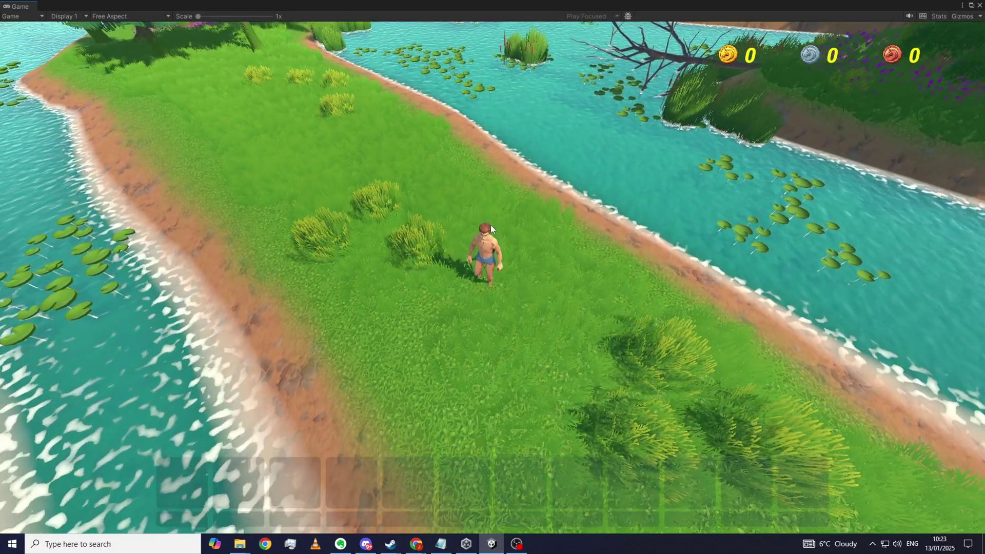
Reopen the inventory to check the equipped axe and the General items, and close it again
key(i)
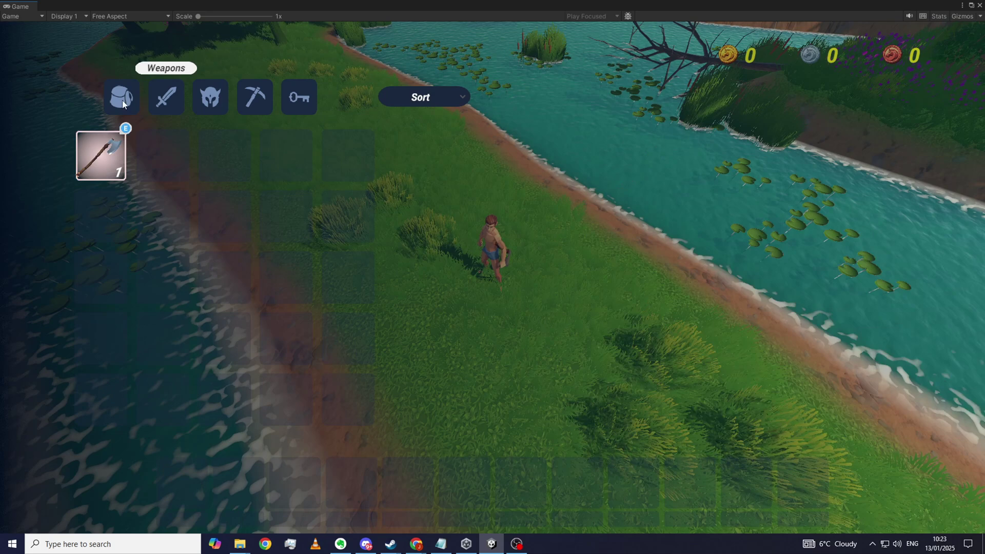
click(123, 98)
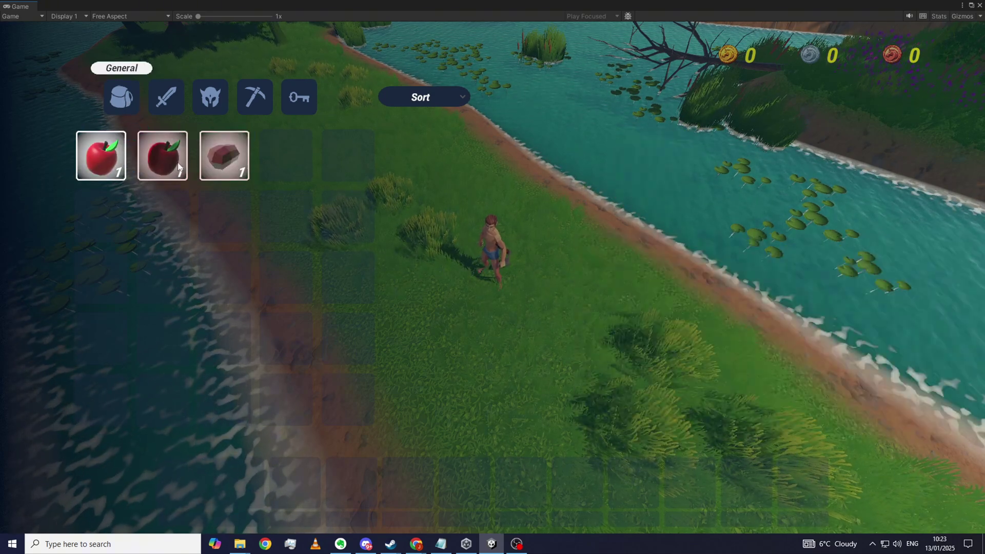
mouse_move(116, 169)
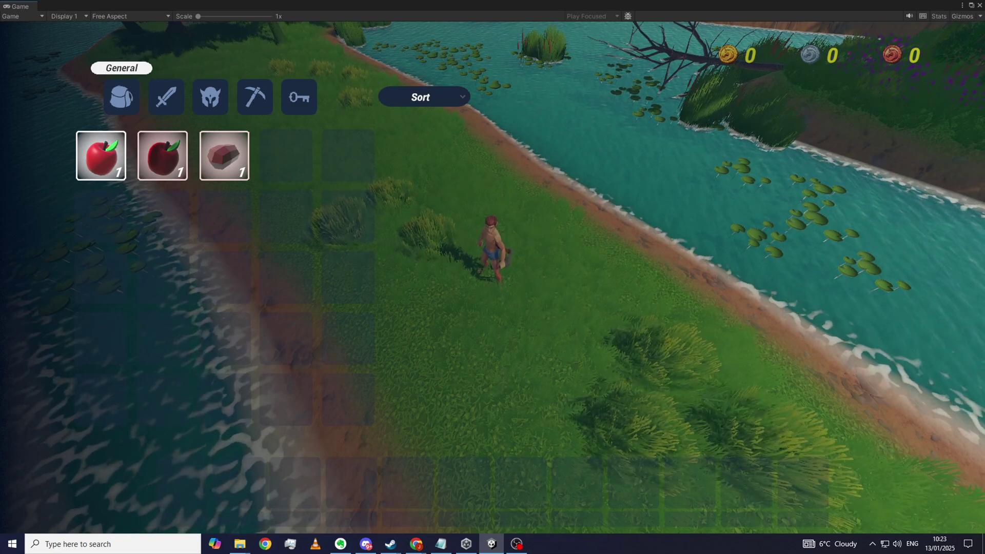
key(i)
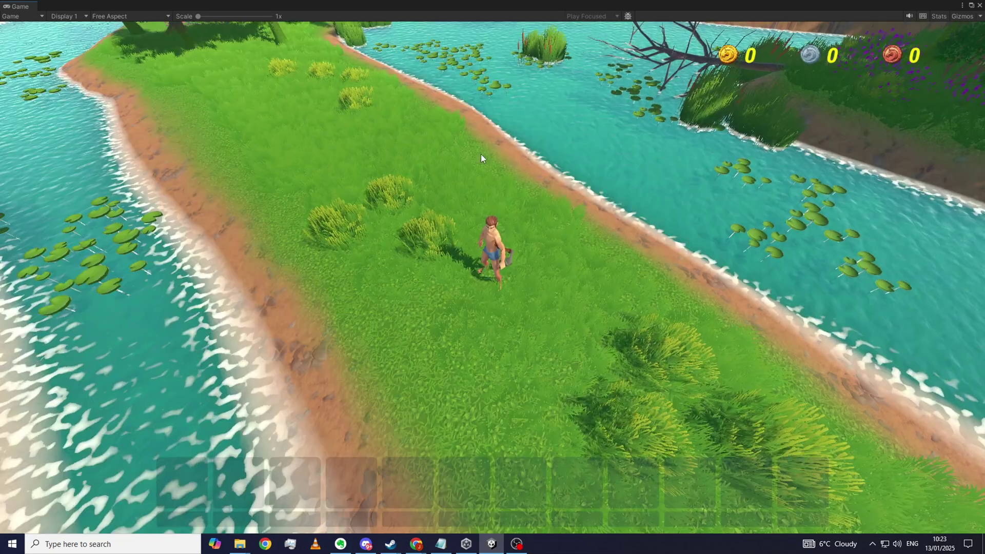
key(d)
key(s)
key(a)
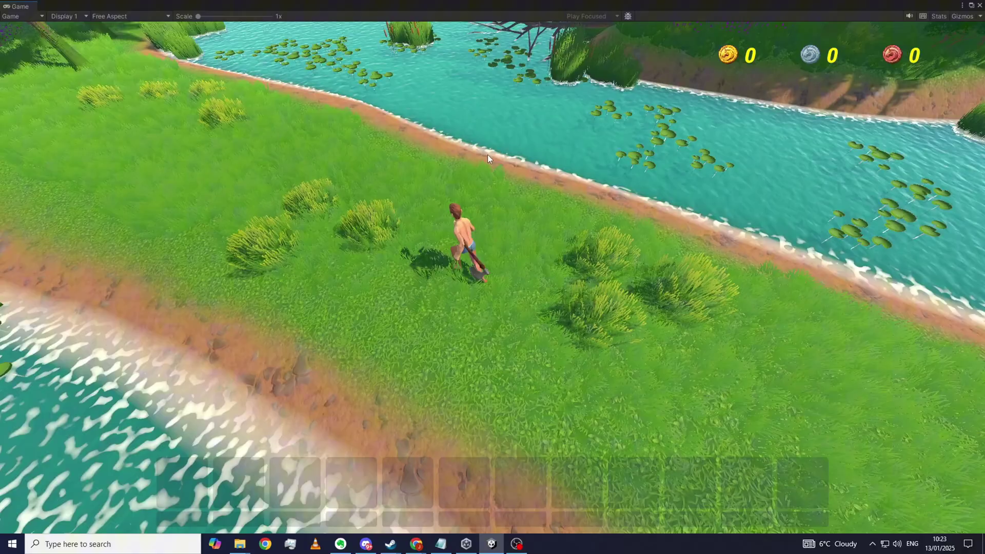
key(w)
key(d)
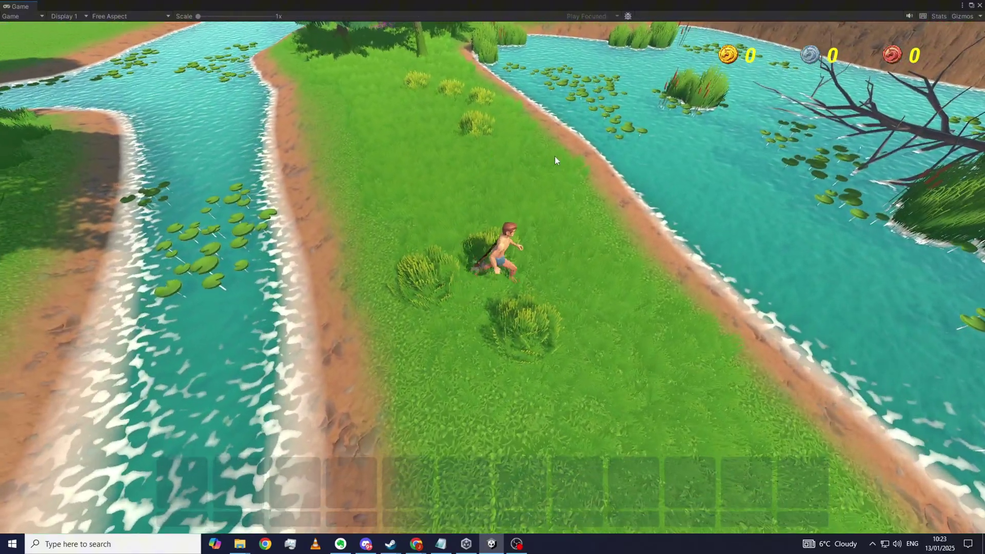
key(s)
key(w)
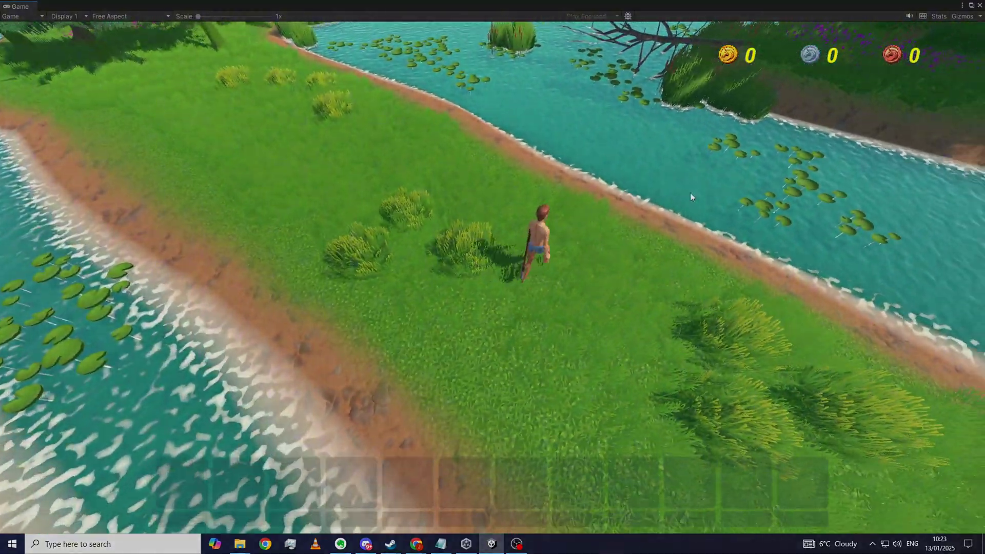